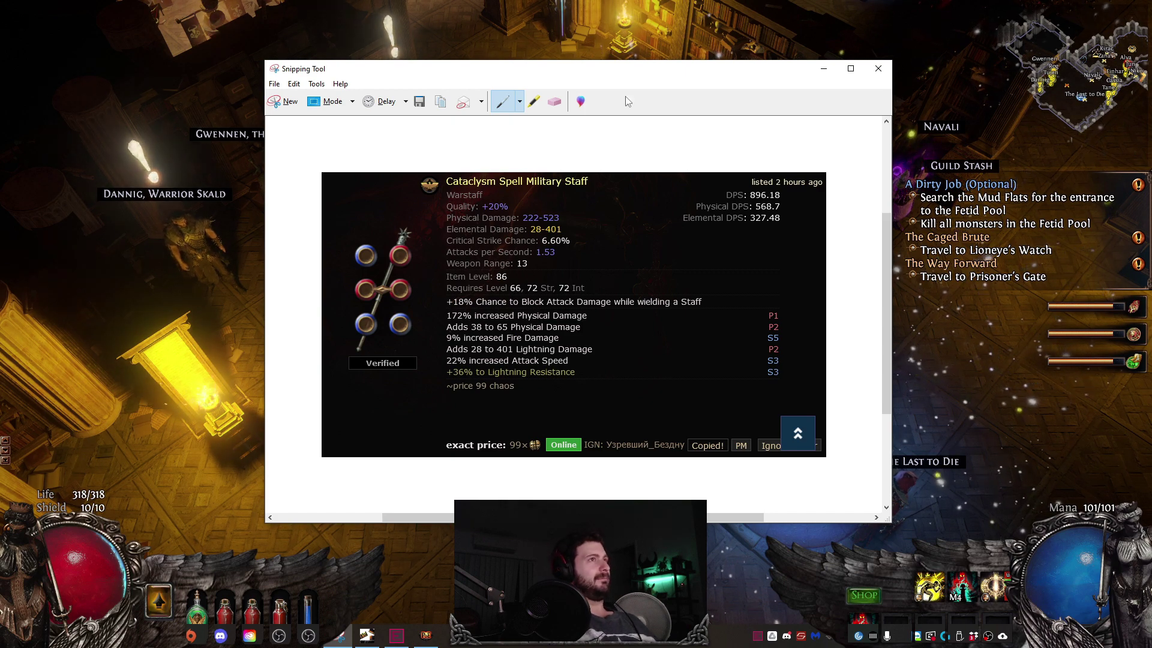
Back in the game, check the gear in the SmiteZerker stash tab, then close the stash.
key("alt+Tab")
mouse_move(897, 316)
left_mouse_down()
mouse_move(836, 148)
mouse_move(716, 124)
mouse_move(633, 135)
left_mouse_up()
left_click(629, 120)
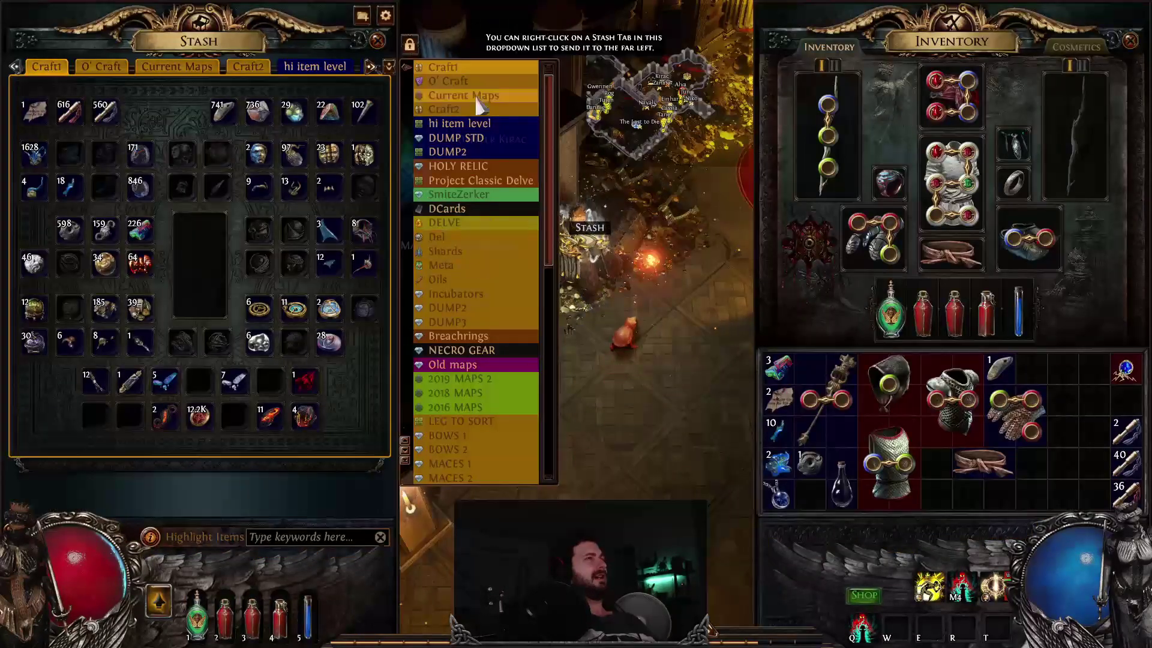
left_click(459, 194)
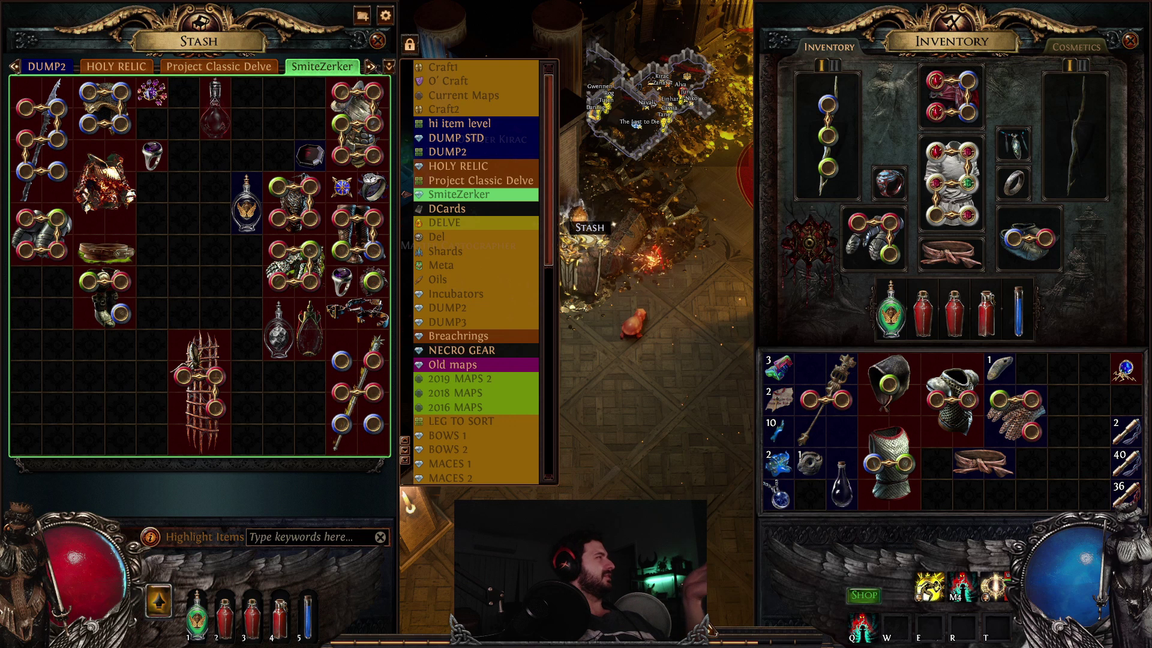
key("Escape")
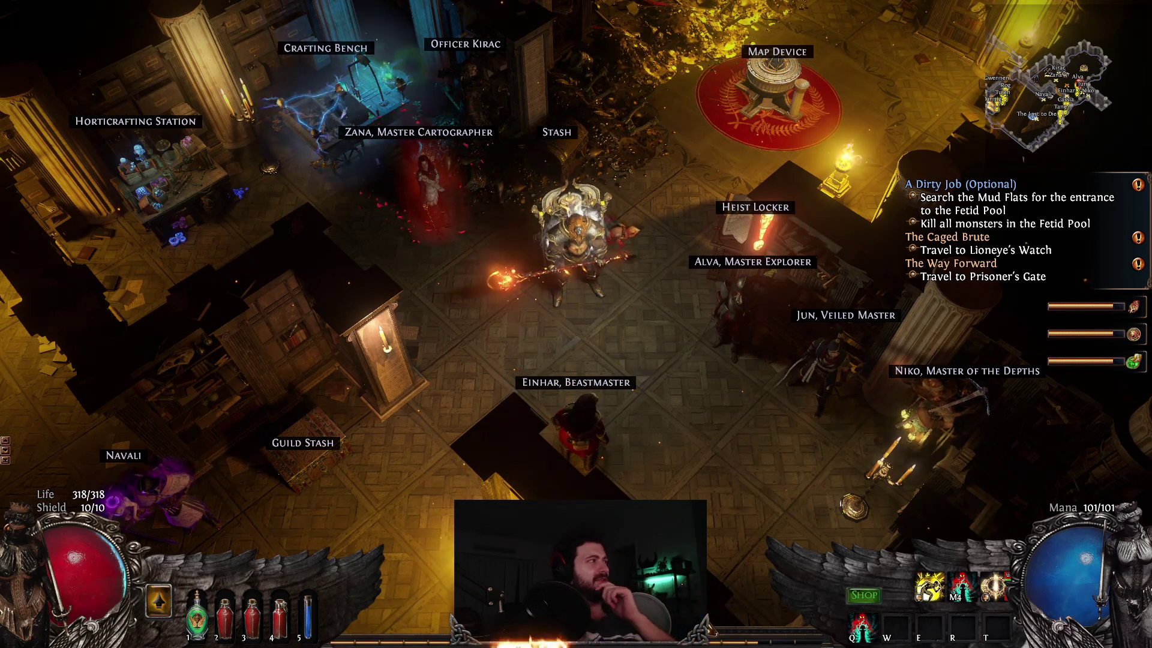
Bring up the Level 99 Berserker's poe.ninja page and postpone the Windows restart reminder.
key("alt+Tab")
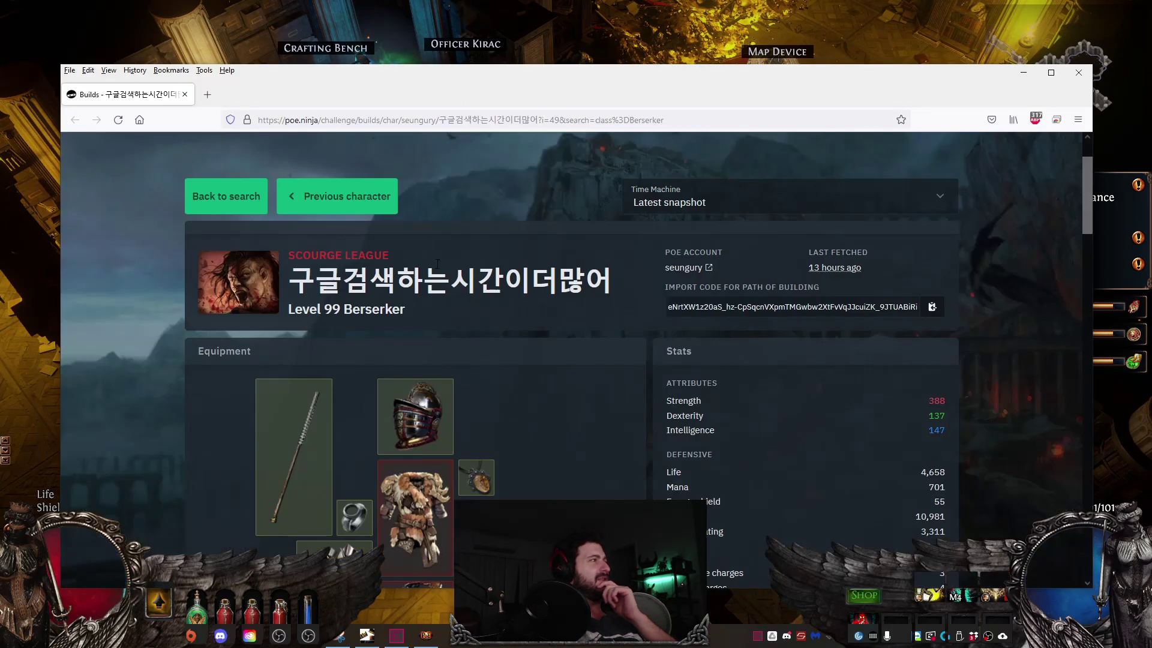
scroll(660, 372, "down", 4)
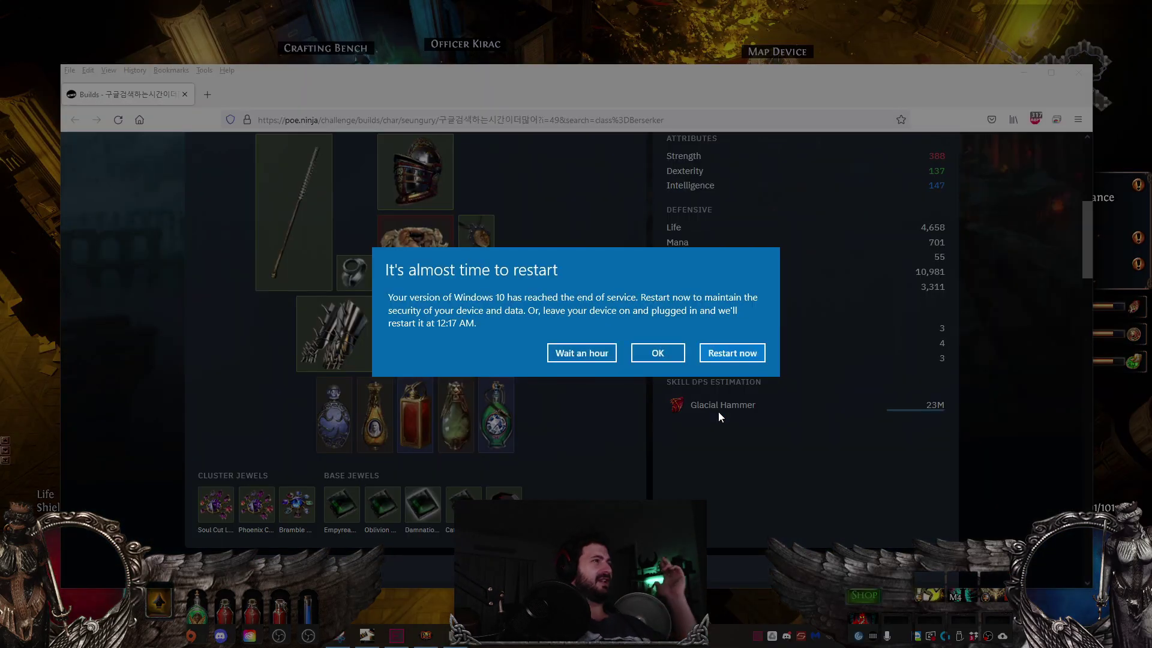
left_click(564, 355)
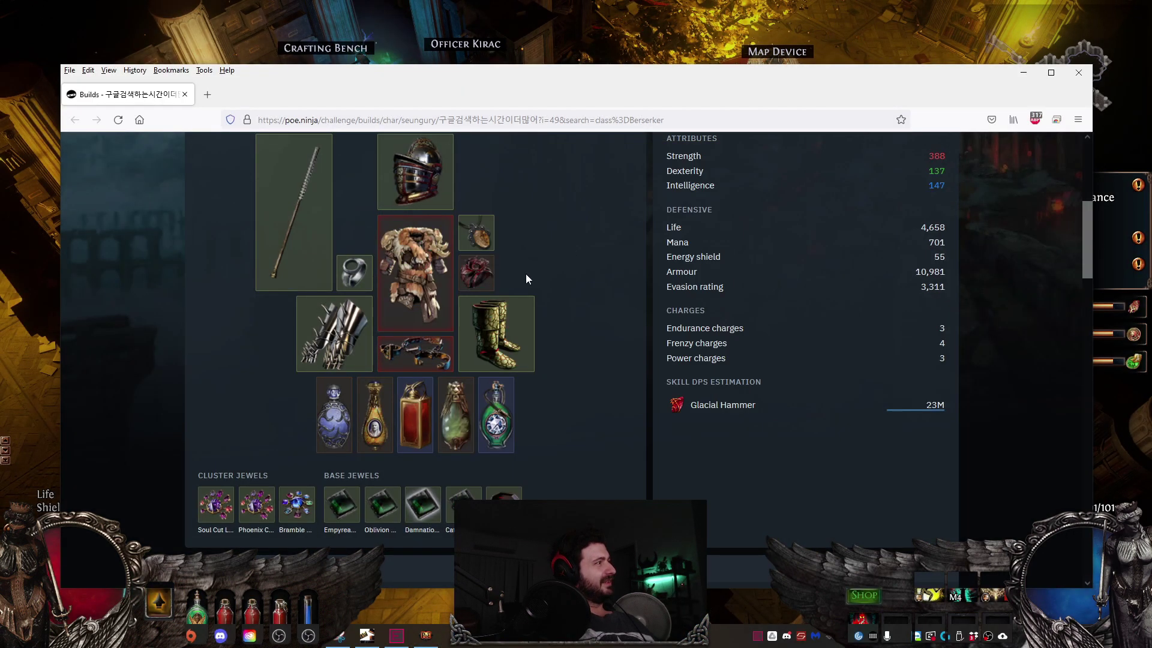
Scroll through the Berserker's equipment, stats and Glacial Hammer damage estimate.
scroll(573, 246, "down", 1)
mouse_move(707, 344)
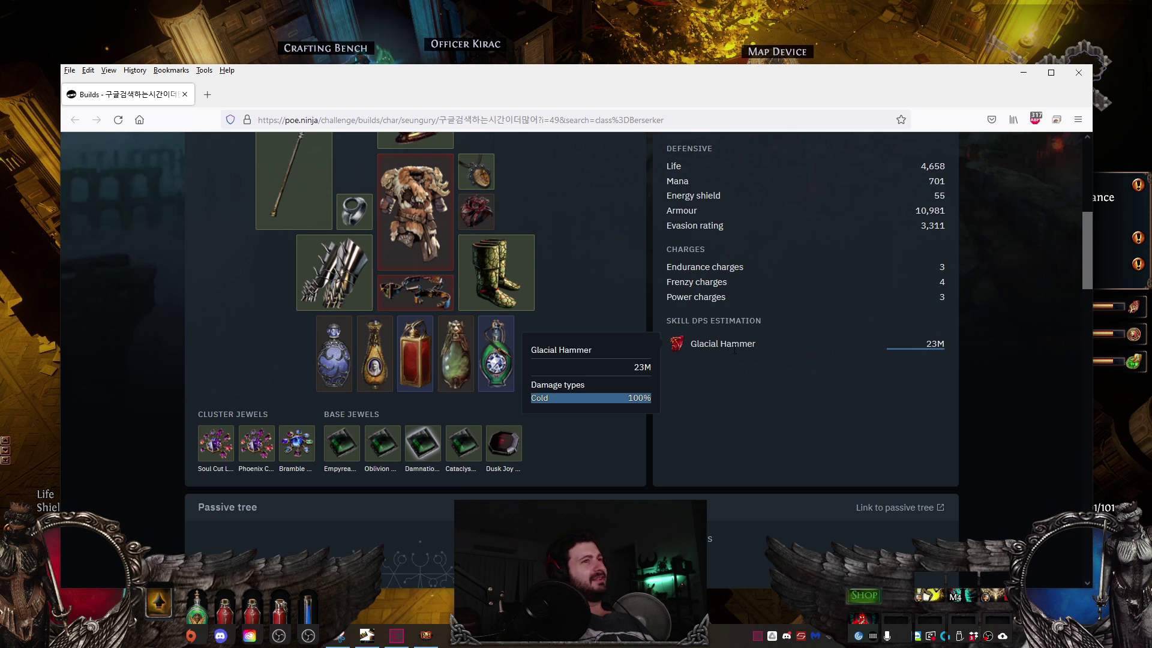
scroll(706, 345, "up", 4)
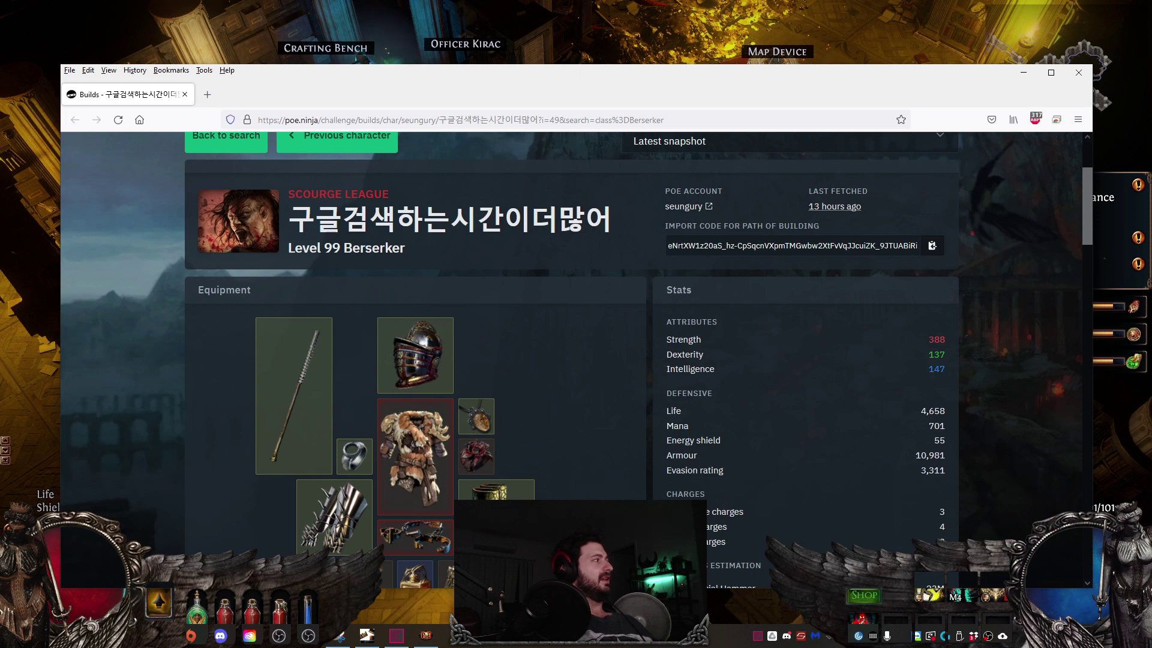
key("super")
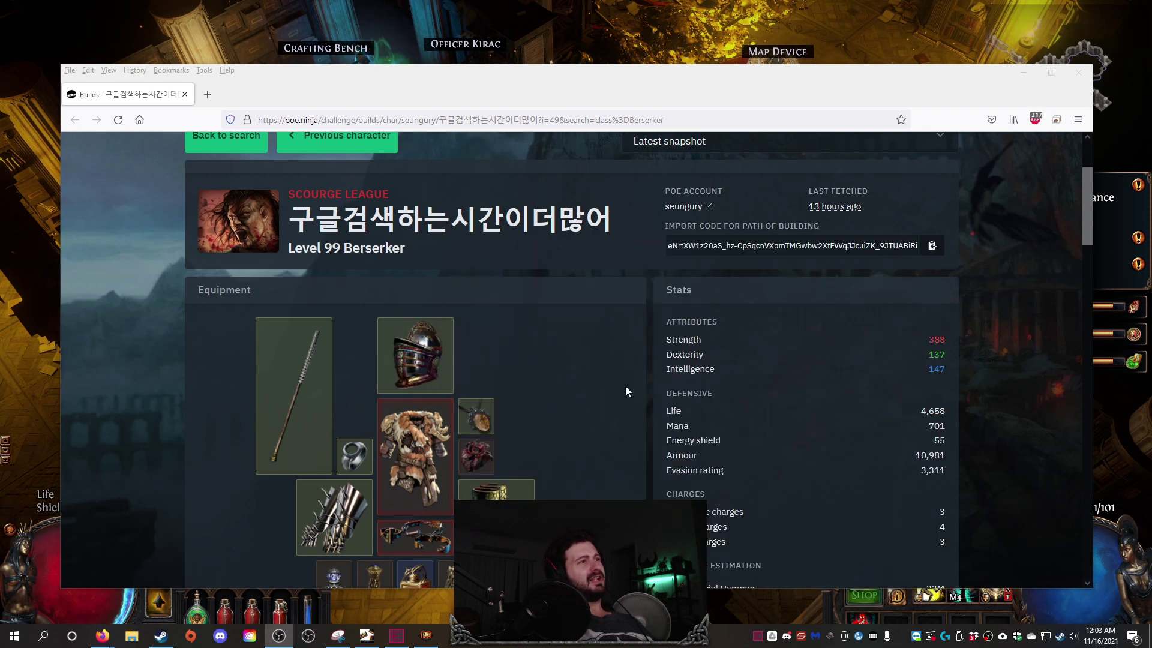
scroll(625, 390, "down", 1)
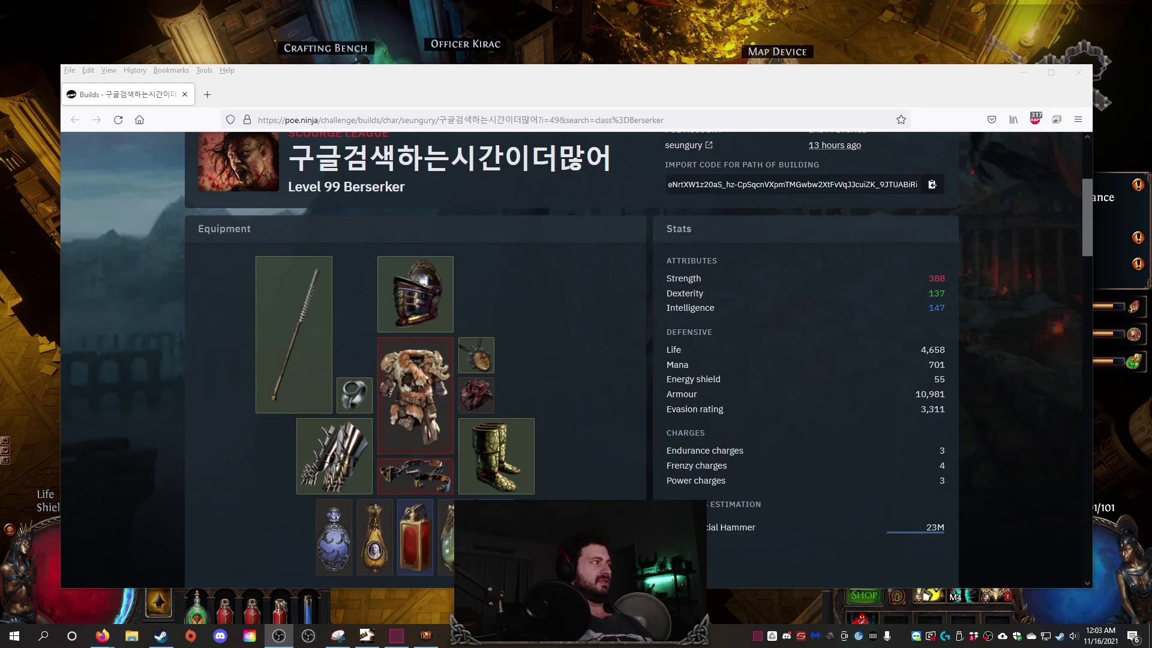
scroll(567, 382, "down", 3)
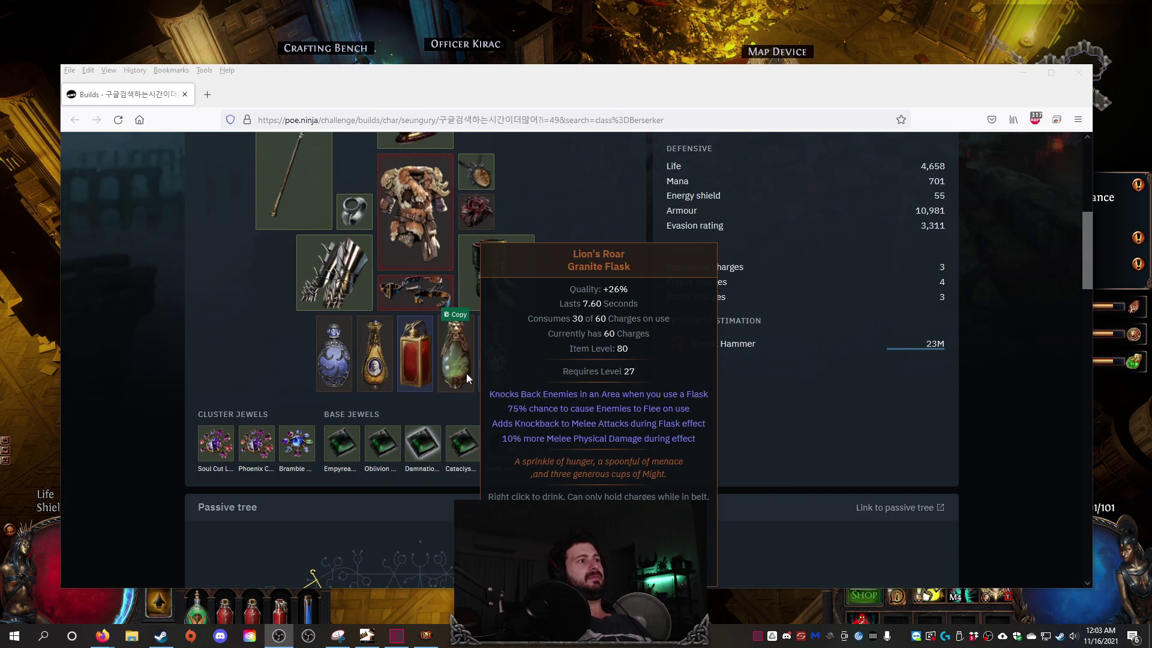
scroll(384, 450, "up", 5)
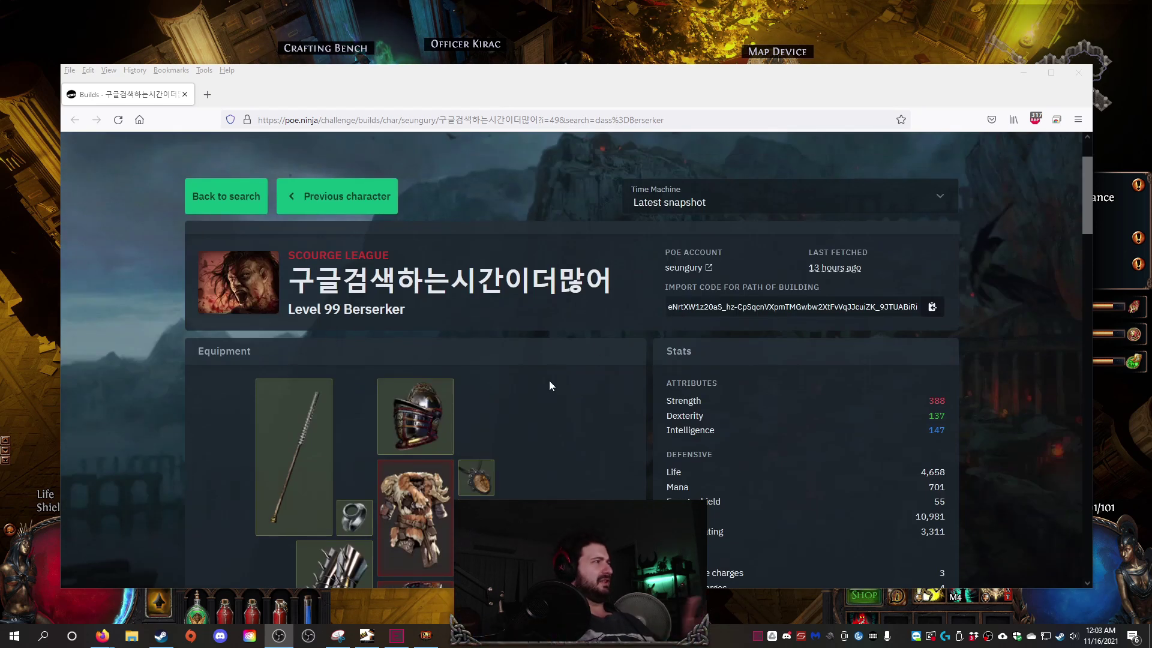
Read the tooltips of Farrul's Fur, Doom Caress, Victory Tread, Dire Torc and other gear, then return to the game.
scroll(640, 437, "down", 3)
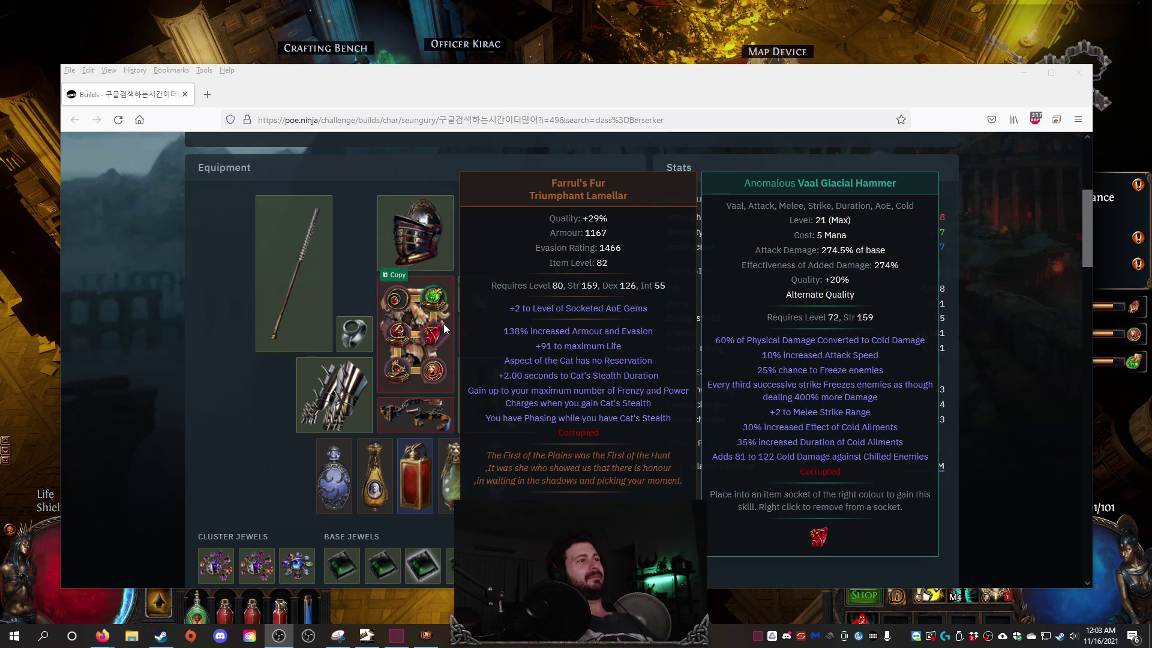
mouse_move(316, 402)
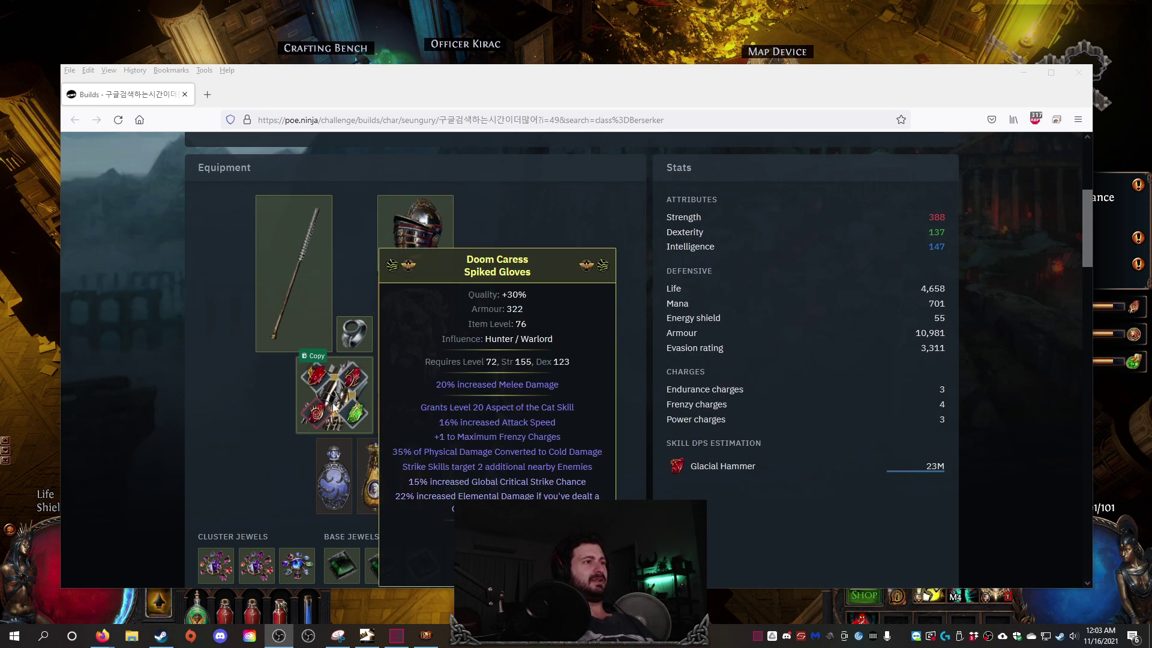
mouse_move(420, 236)
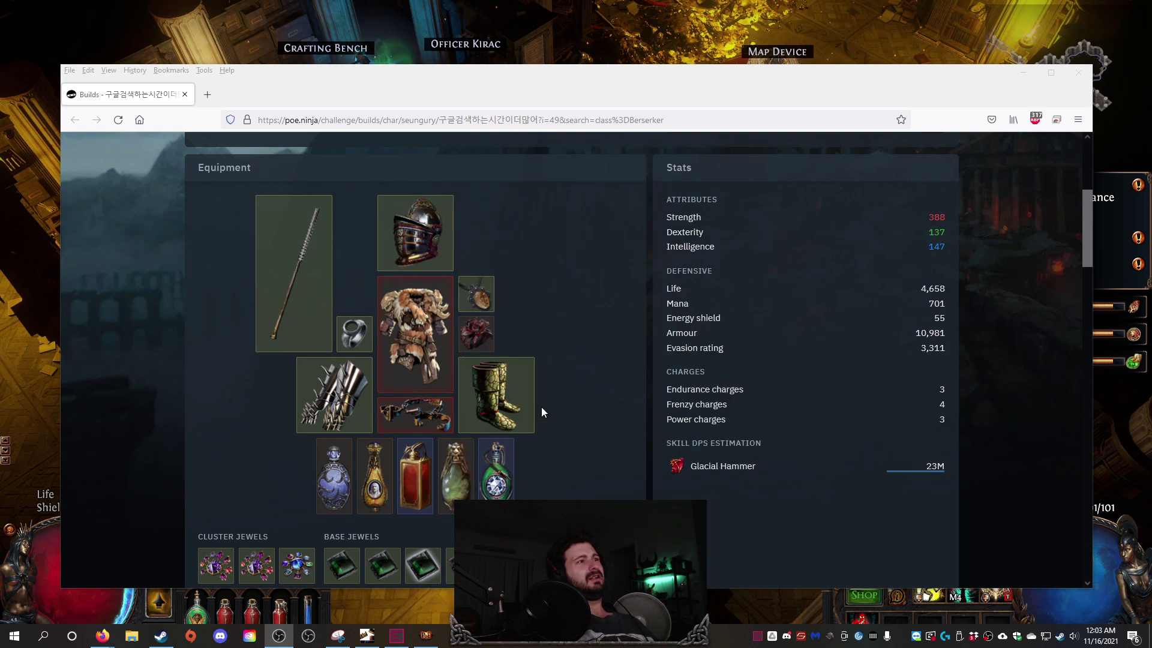
mouse_move(504, 402)
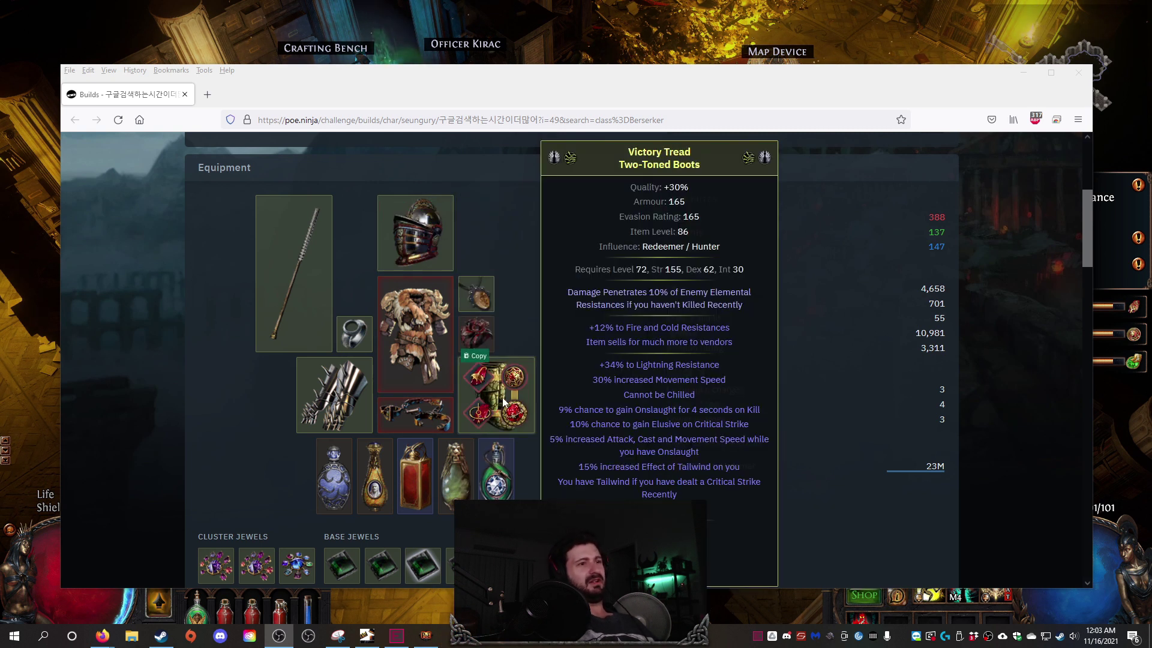
mouse_move(405, 325)
mouse_move(360, 339)
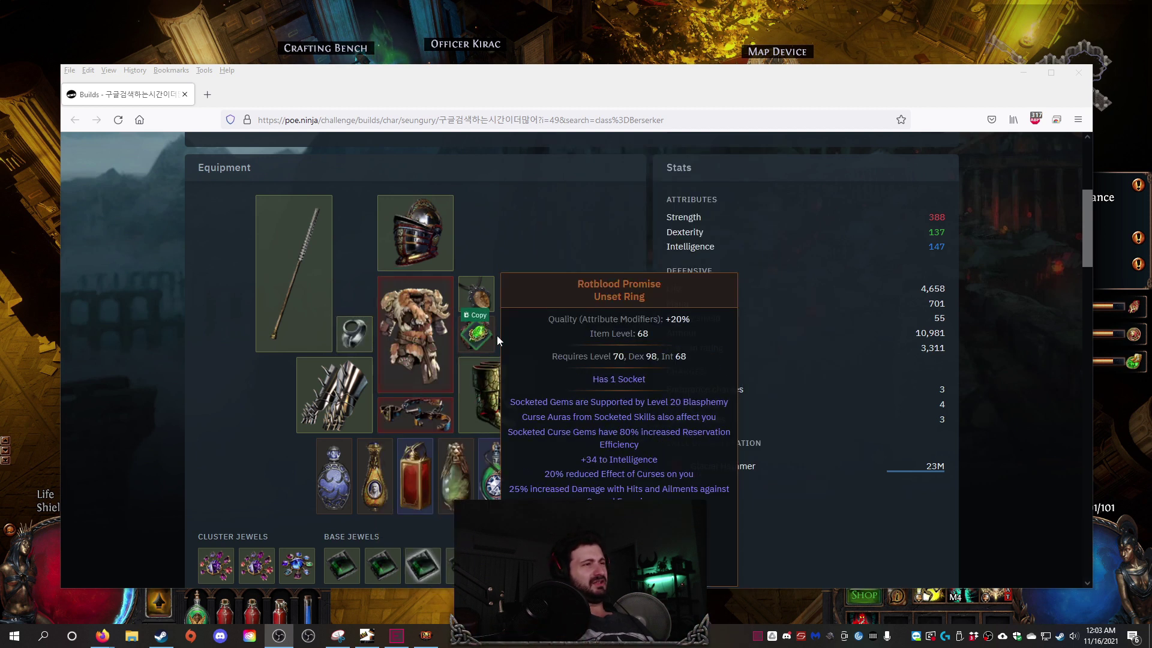
mouse_move(479, 347)
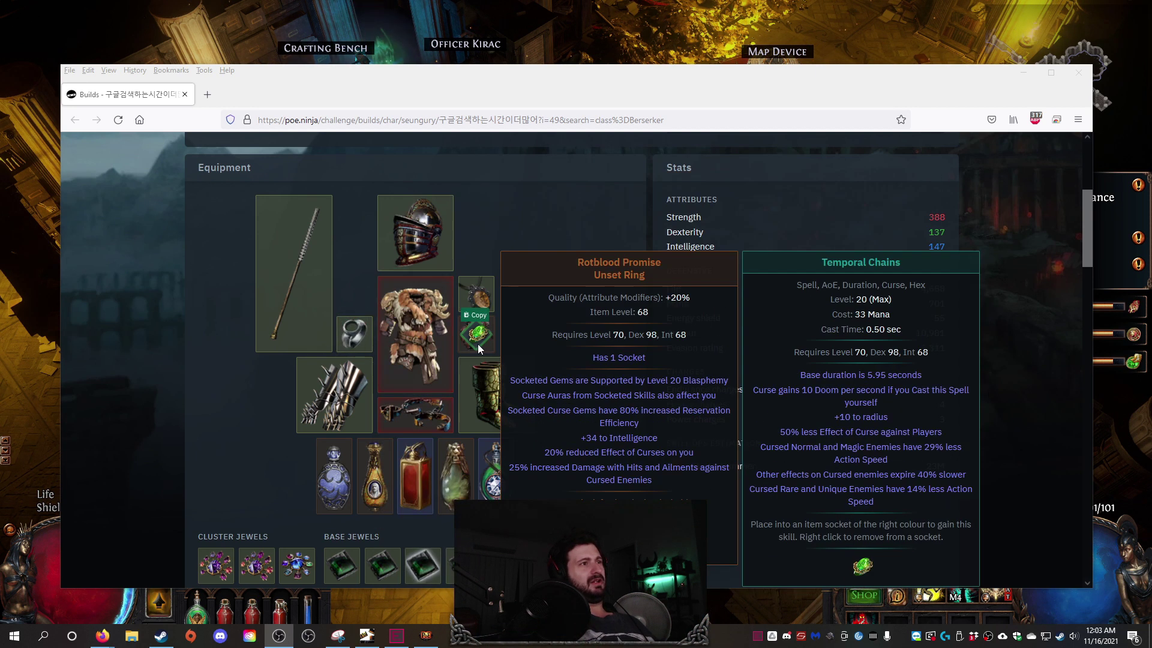
mouse_move(467, 305)
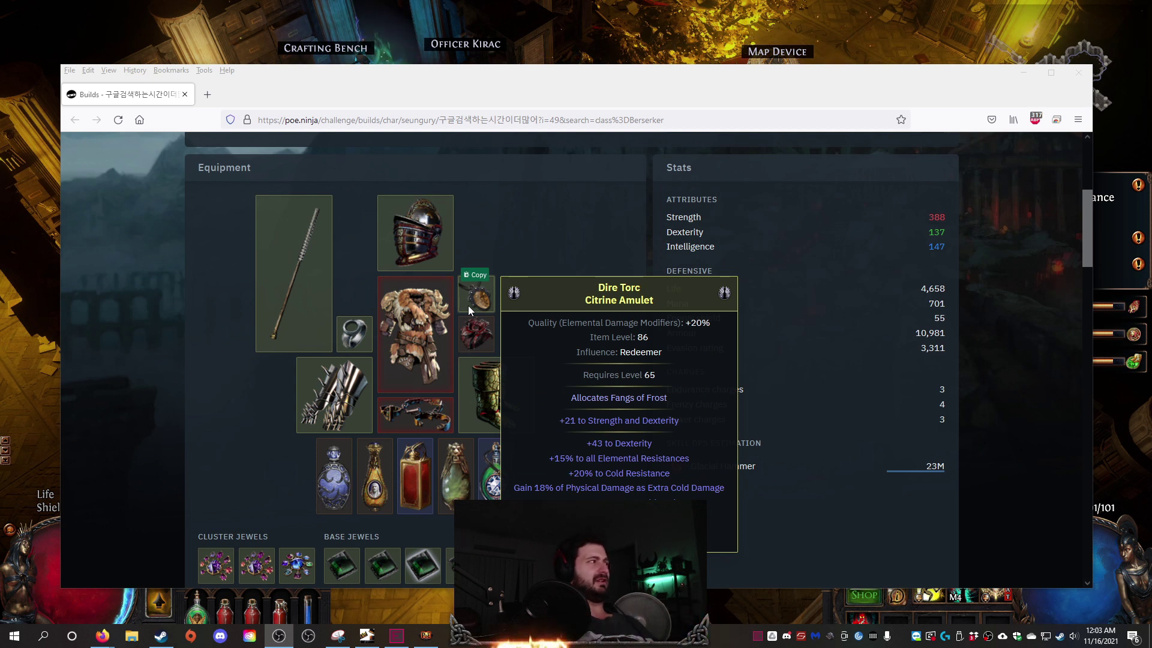
mouse_move(282, 286)
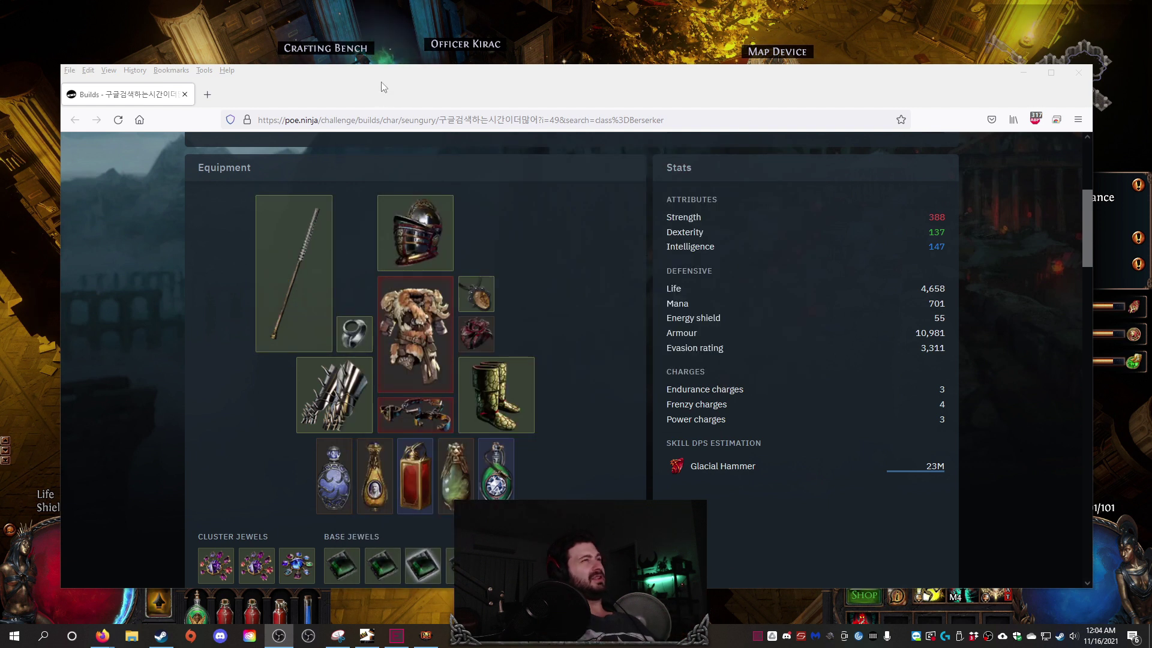
key("alt+Tab")
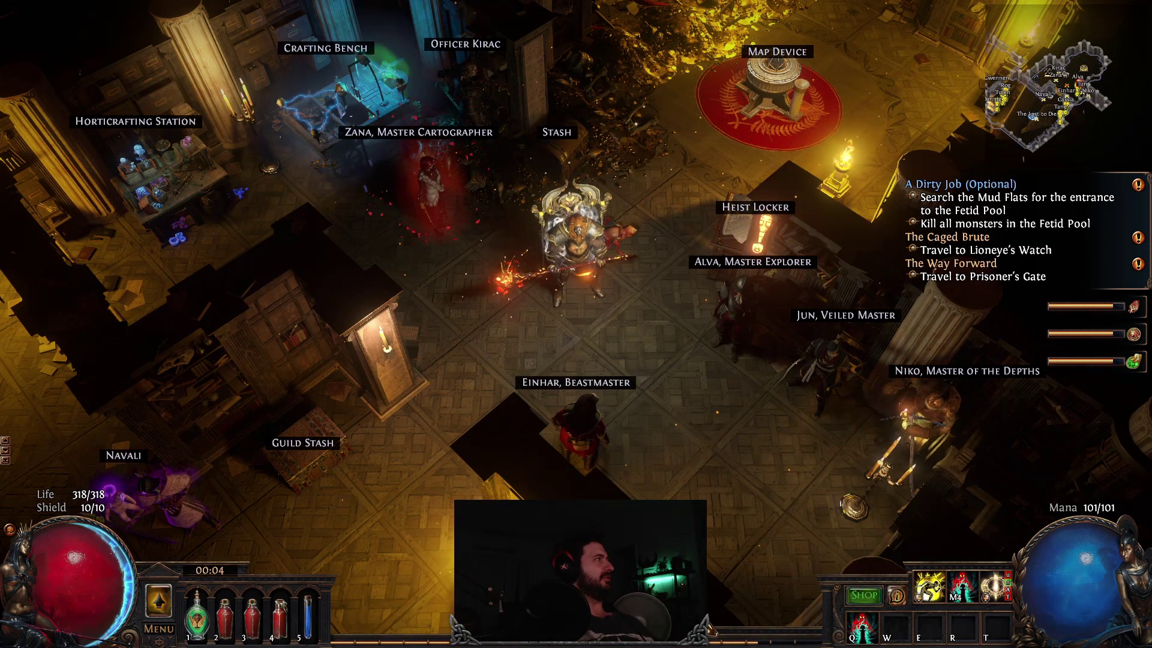
Bring up the 3.16 Smite Zerker tree, read the Attack Mastery node, and pan to the lower-right nodes.
key("alt+Tab")
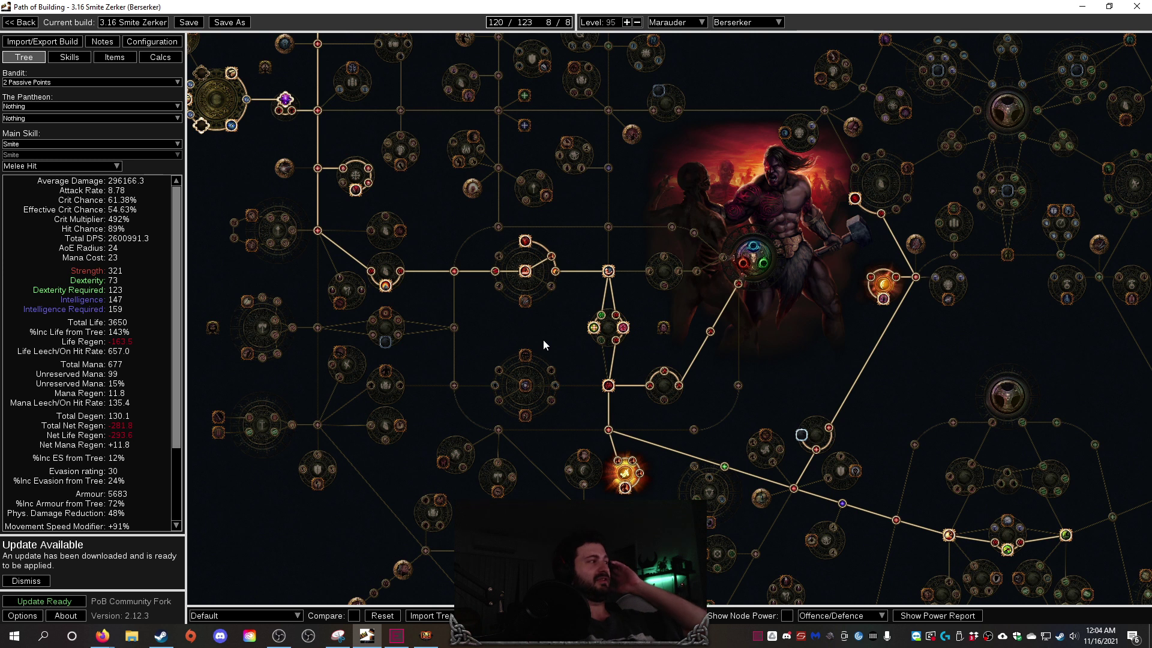
mouse_move(881, 294)
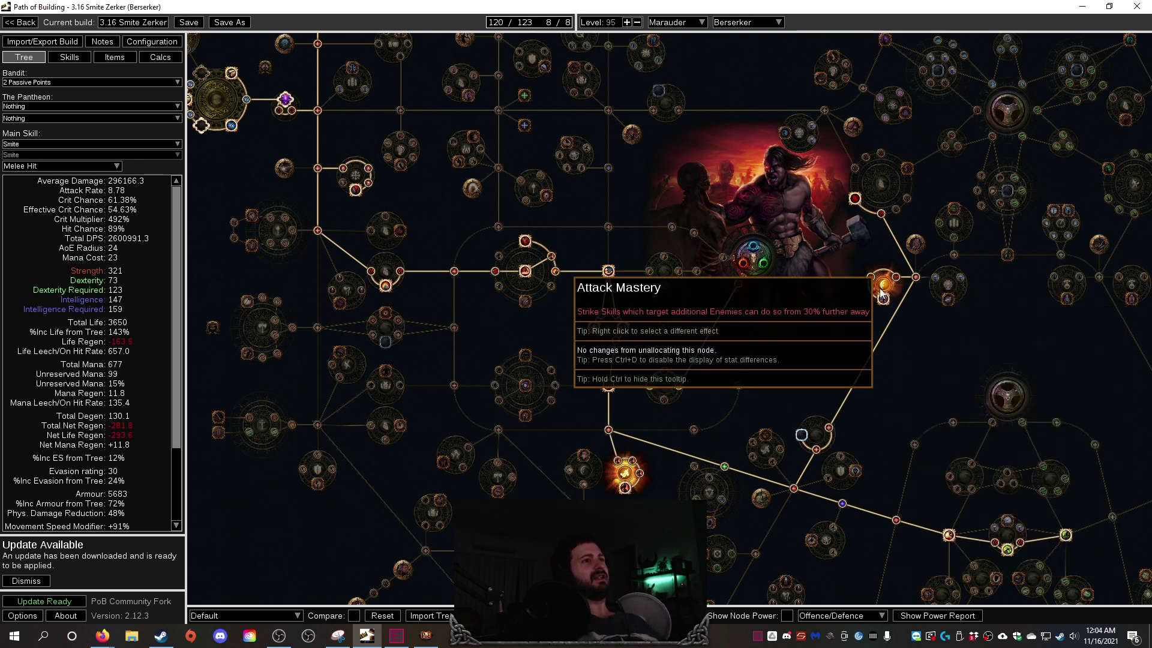
left_click_drag(781, 379, 513, 190)
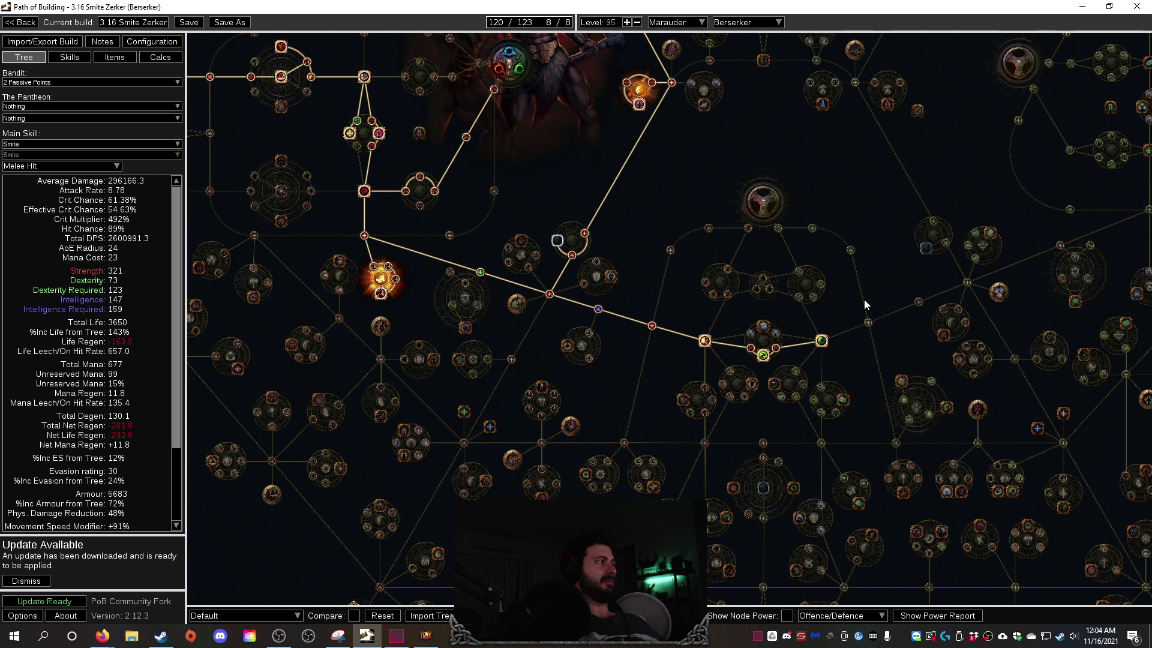
Look over the Smite Zerker's equipped items, then return to the passive tree.
left_click(115, 57)
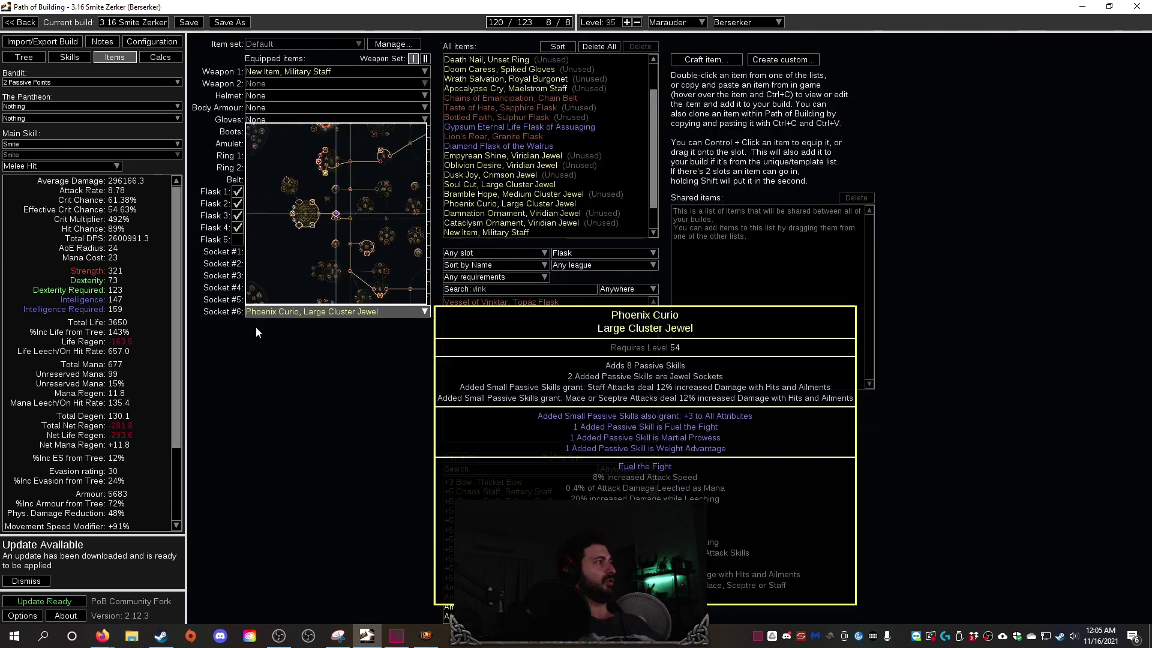
mouse_move(326, 210)
mouse_move(264, 317)
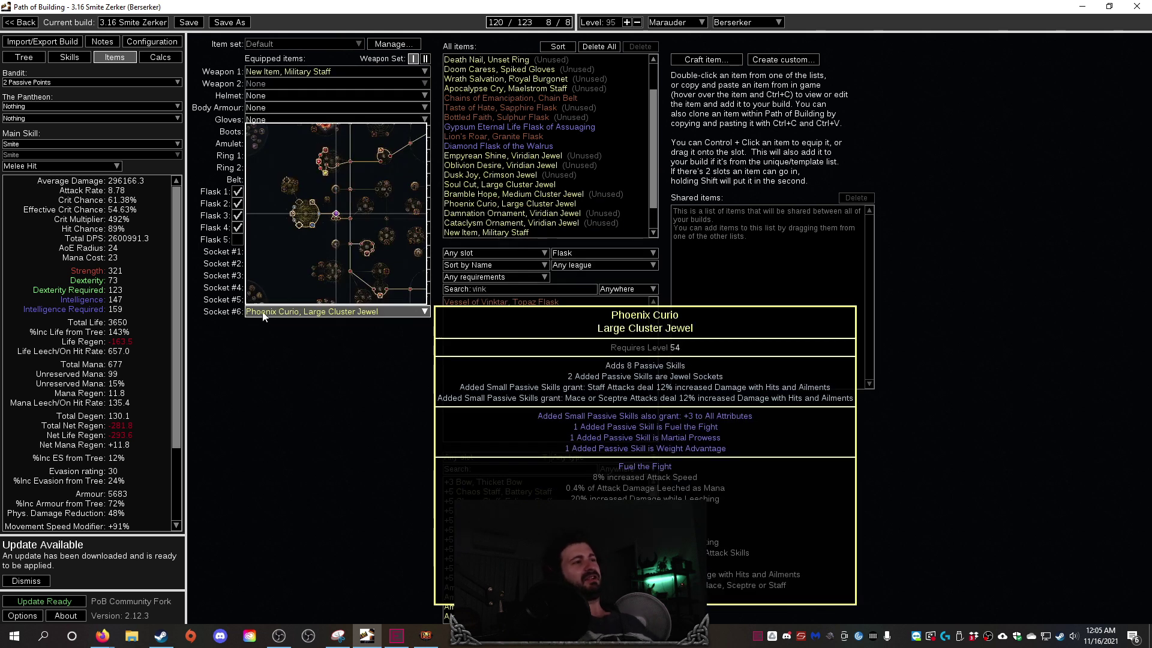
mouse_move(273, 258)
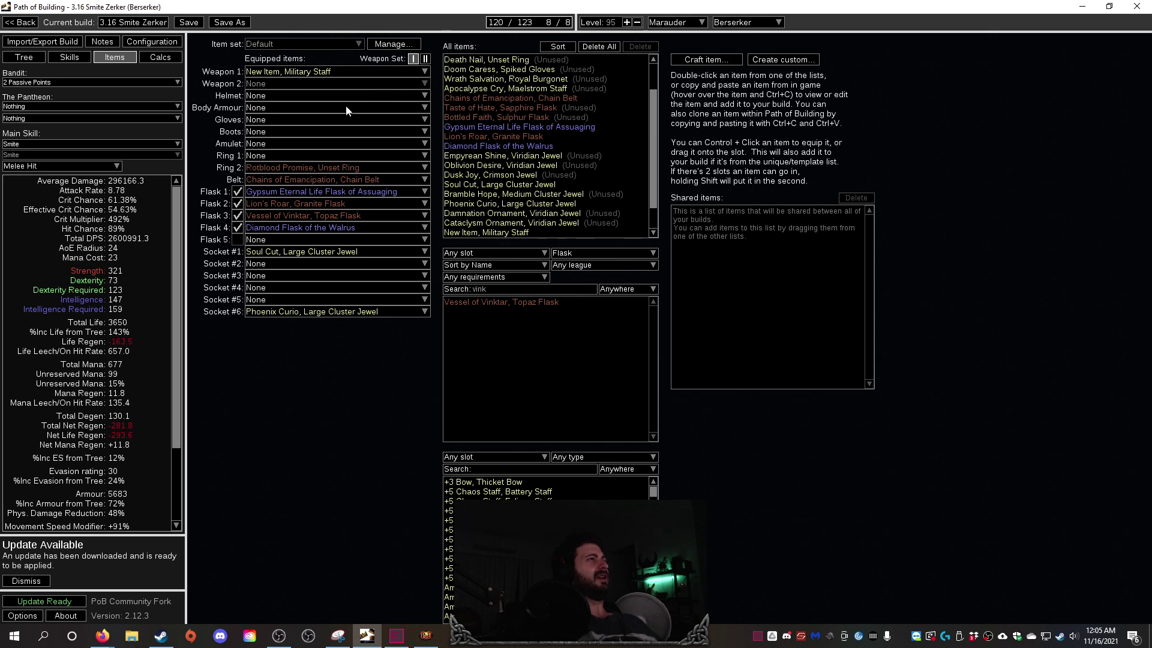
left_click(24, 57)
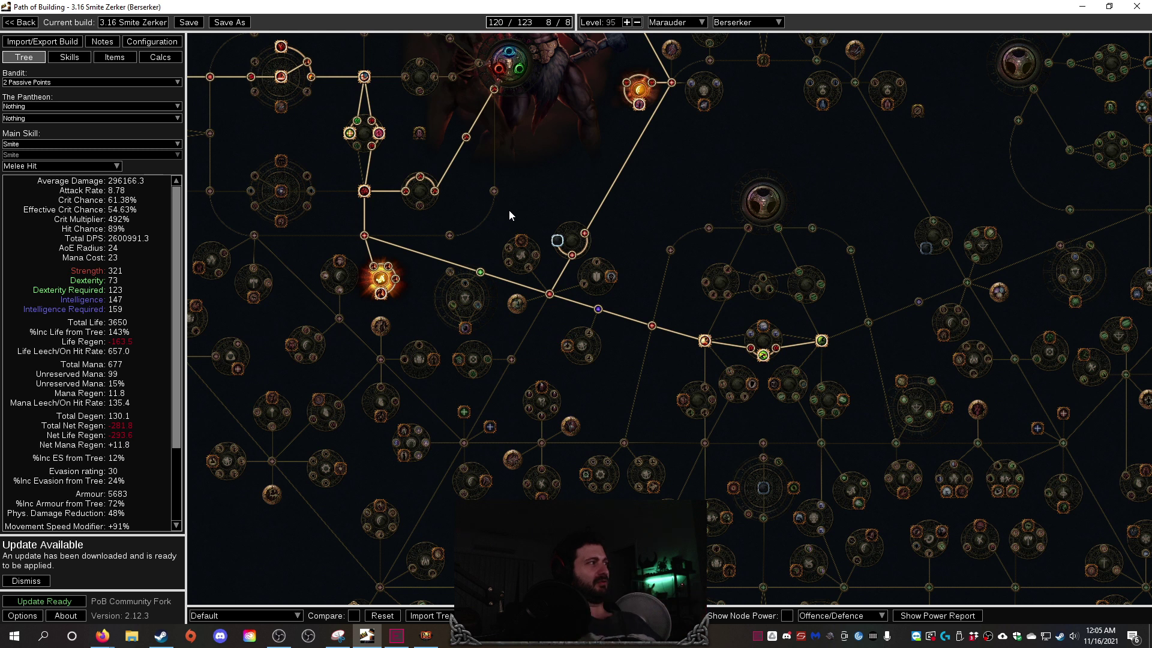
In Configuration, switch off the enemy Bleeding, Ignited and Consecrated Ground conditions, leaving Cursed and Shocked on.
left_click(152, 42)
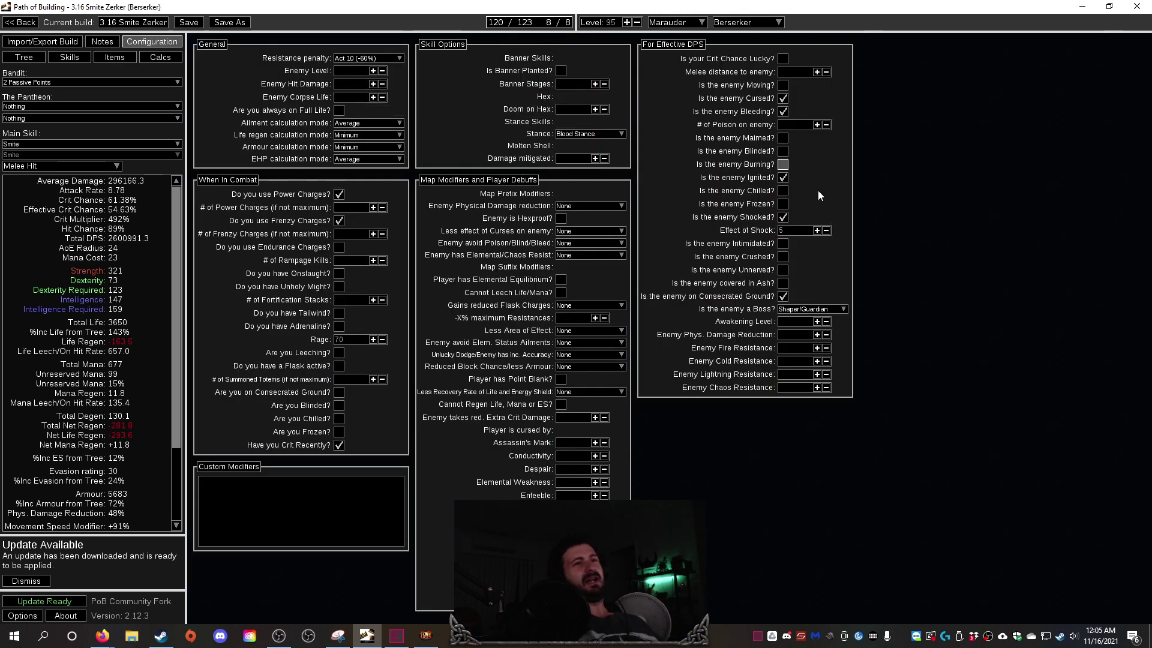
mouse_move(805, 314)
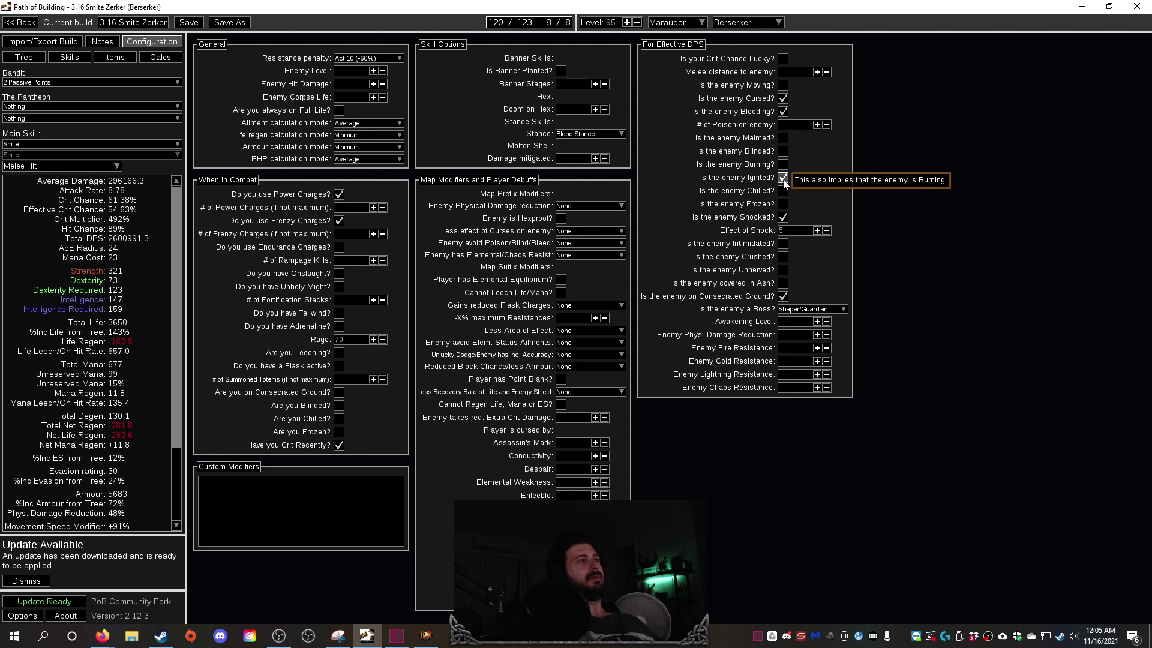
left_click(783, 112)
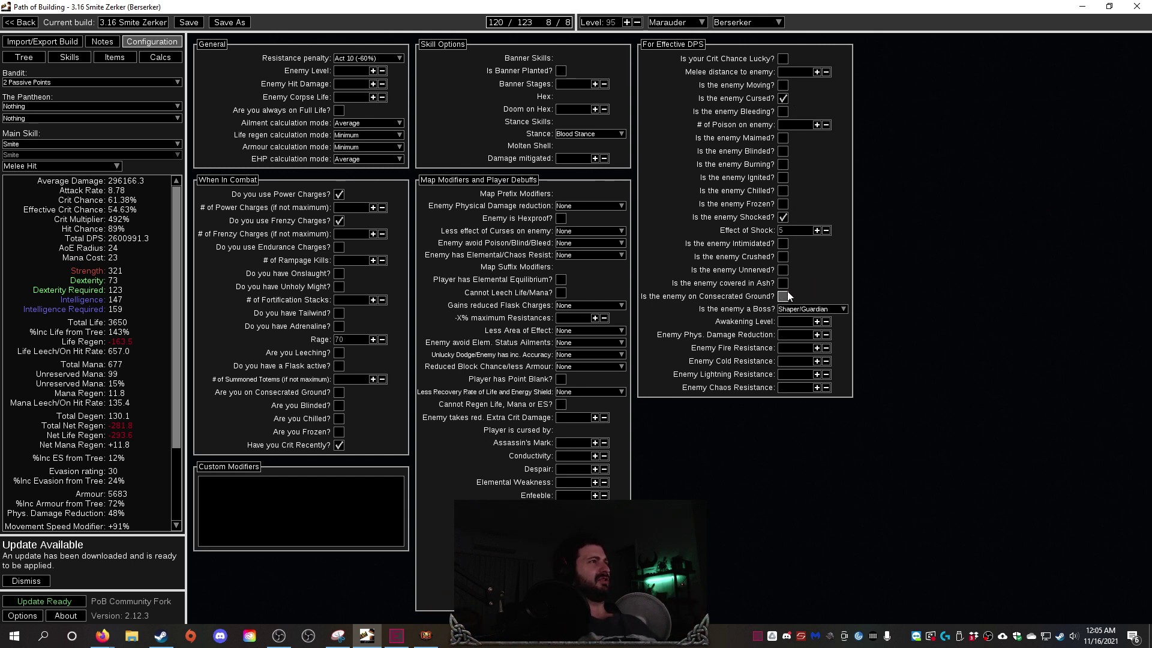
left_click(784, 295)
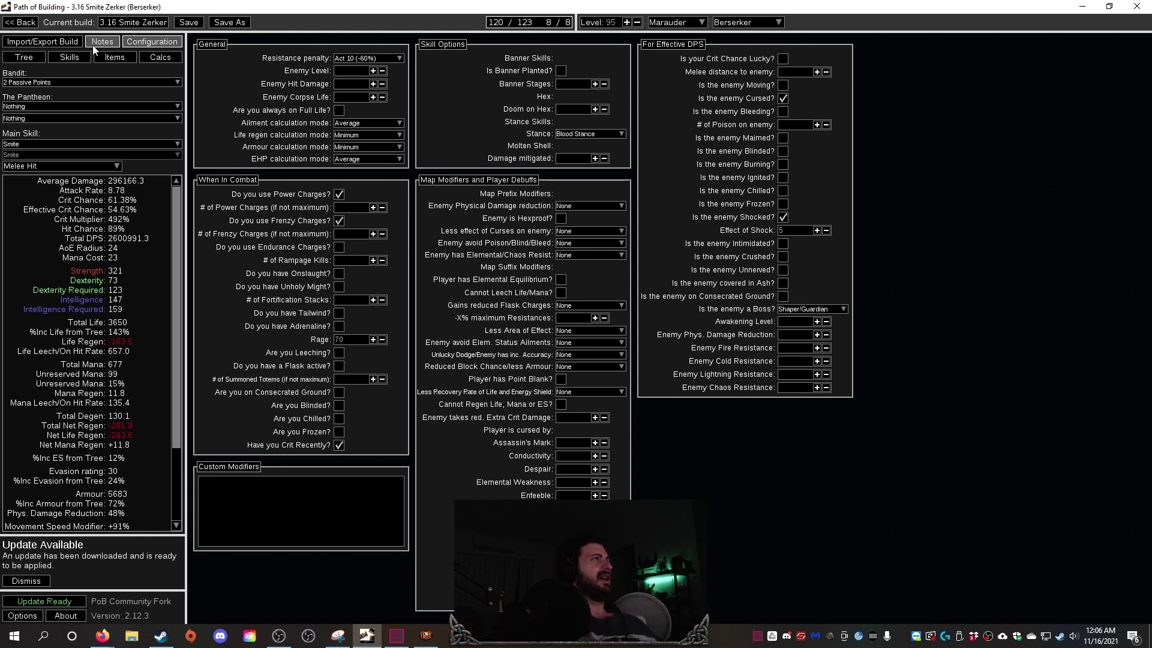
Glance at the skill gem setups, then read the equipped flasks, including the Vessel of Vinktar Topaz Flask.
left_click(69, 57)
left_click(114, 57)
mouse_move(293, 74)
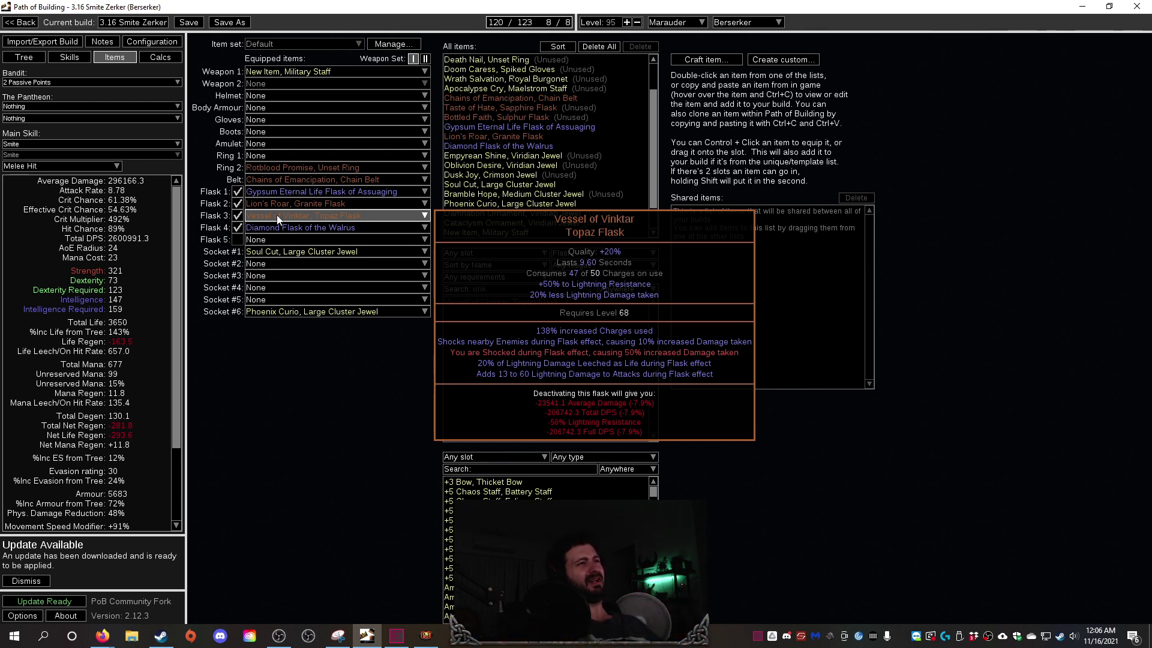
mouse_move(269, 233)
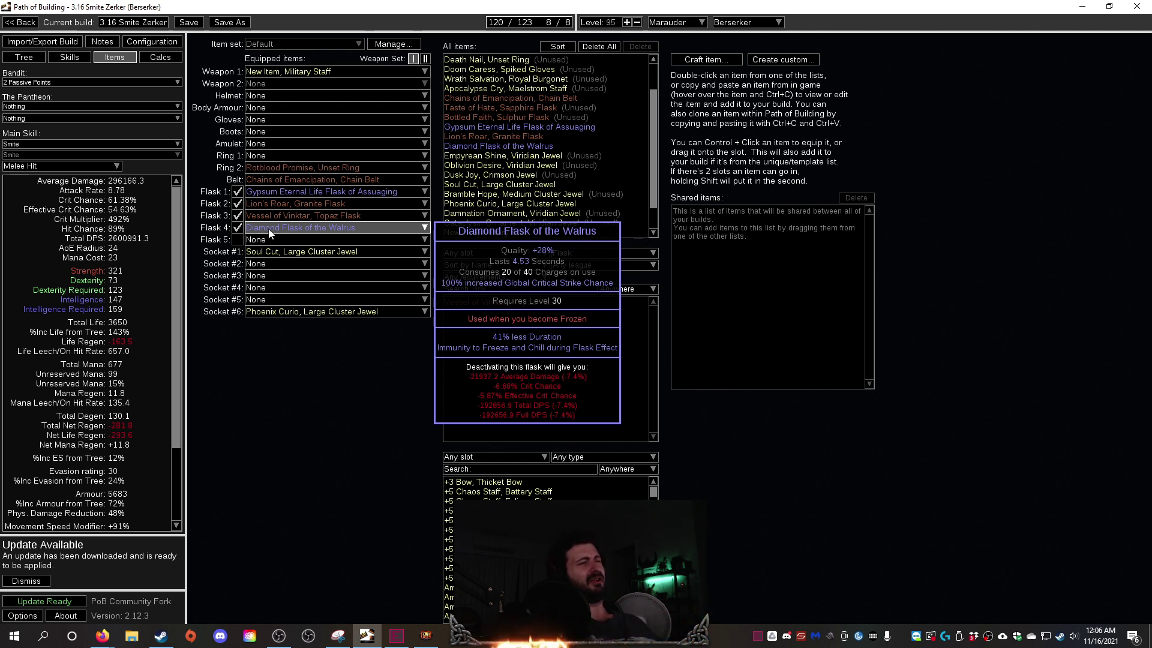
mouse_move(257, 198)
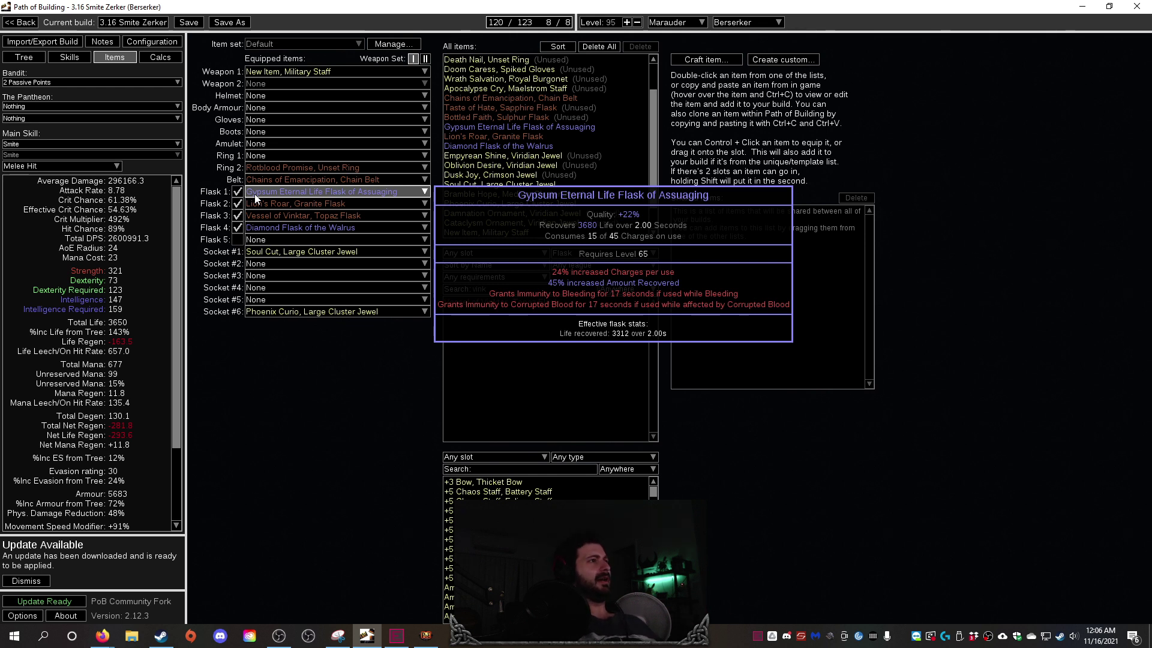
mouse_move(265, 164)
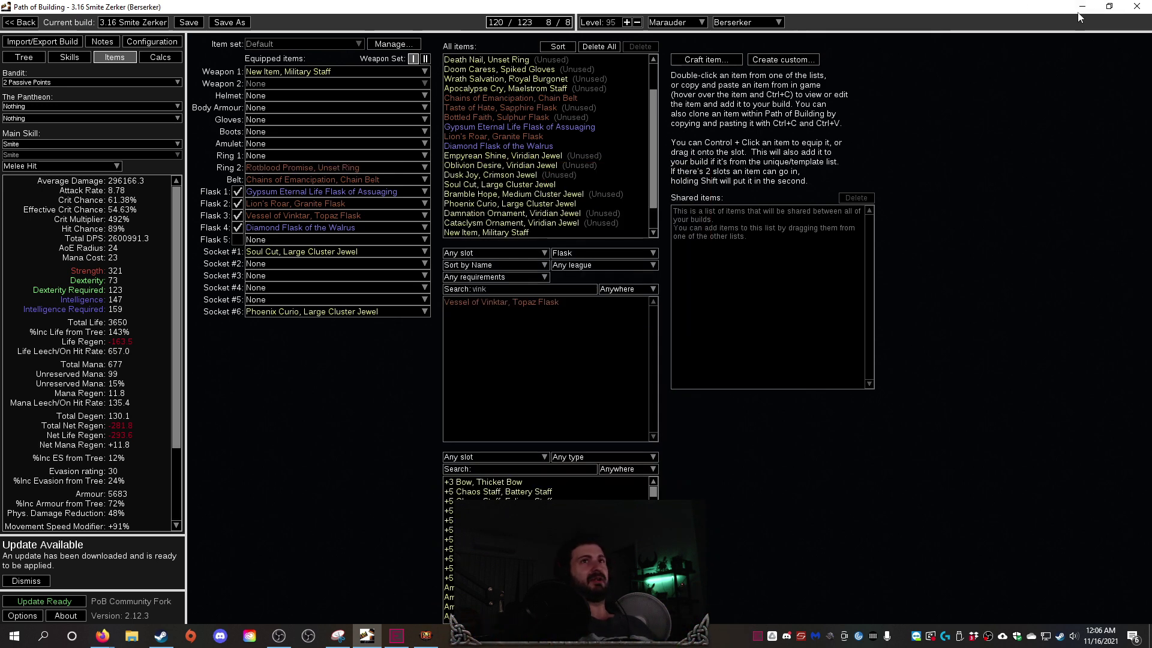
Minimize Path of Building and open the in-game stash on the SmiteZerker tab beside the inventory.
left_click(1109, 6)
left_click(1049, 16)
left_click(555, 131)
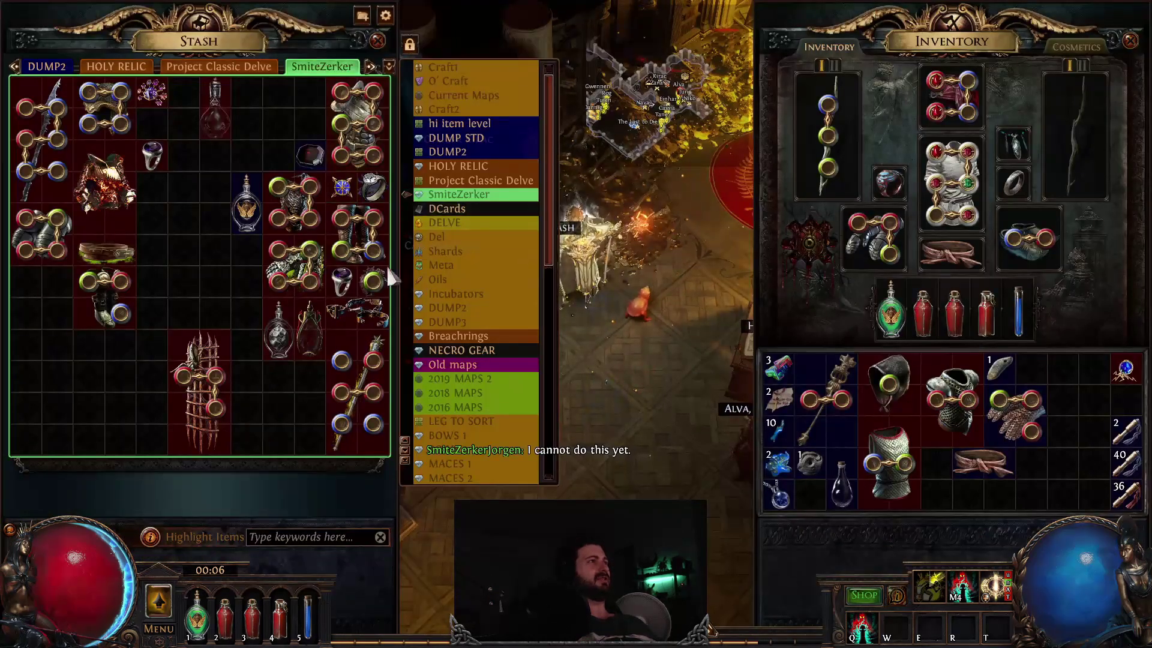
mouse_move(376, 284)
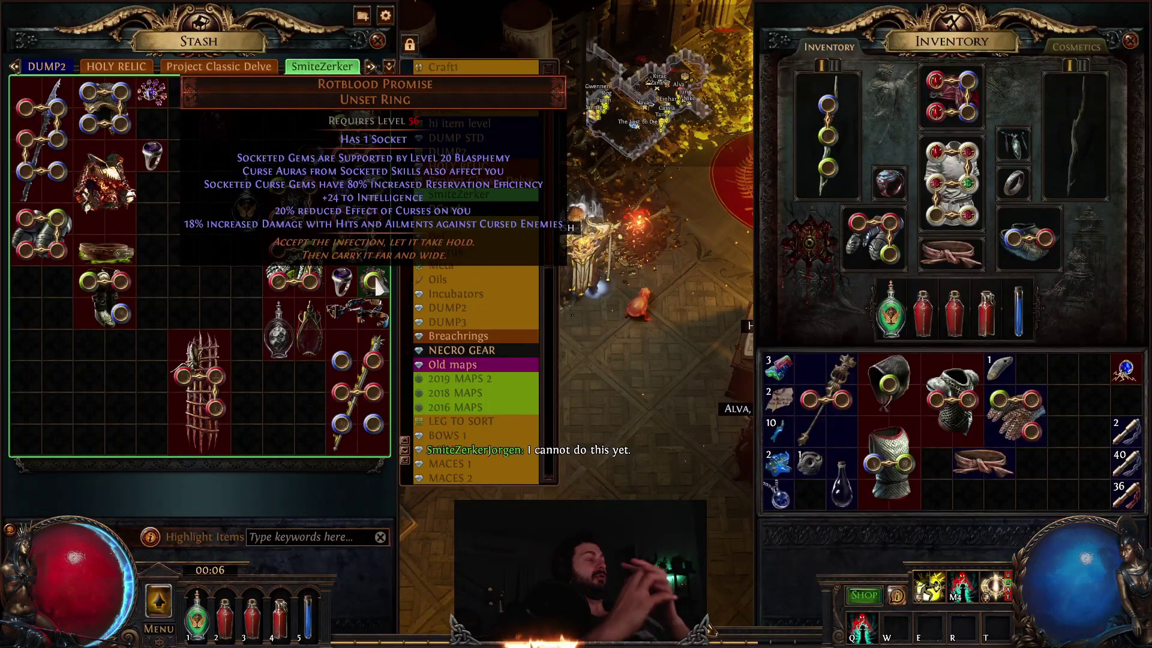
mouse_move(319, 339)
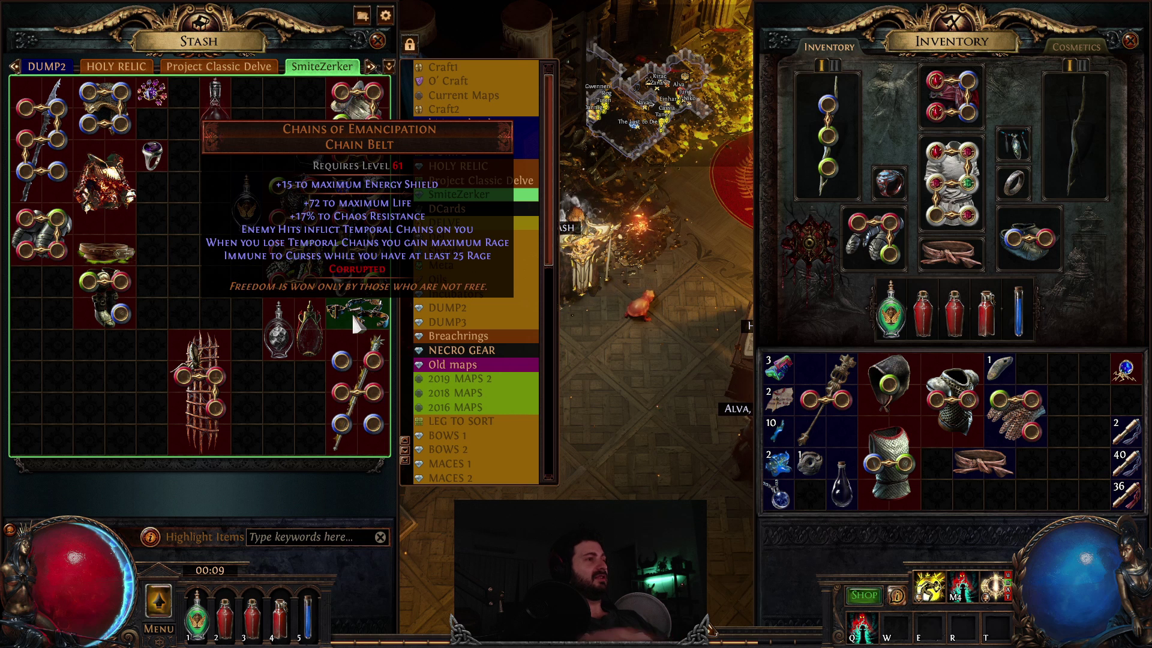
mouse_move(372, 283)
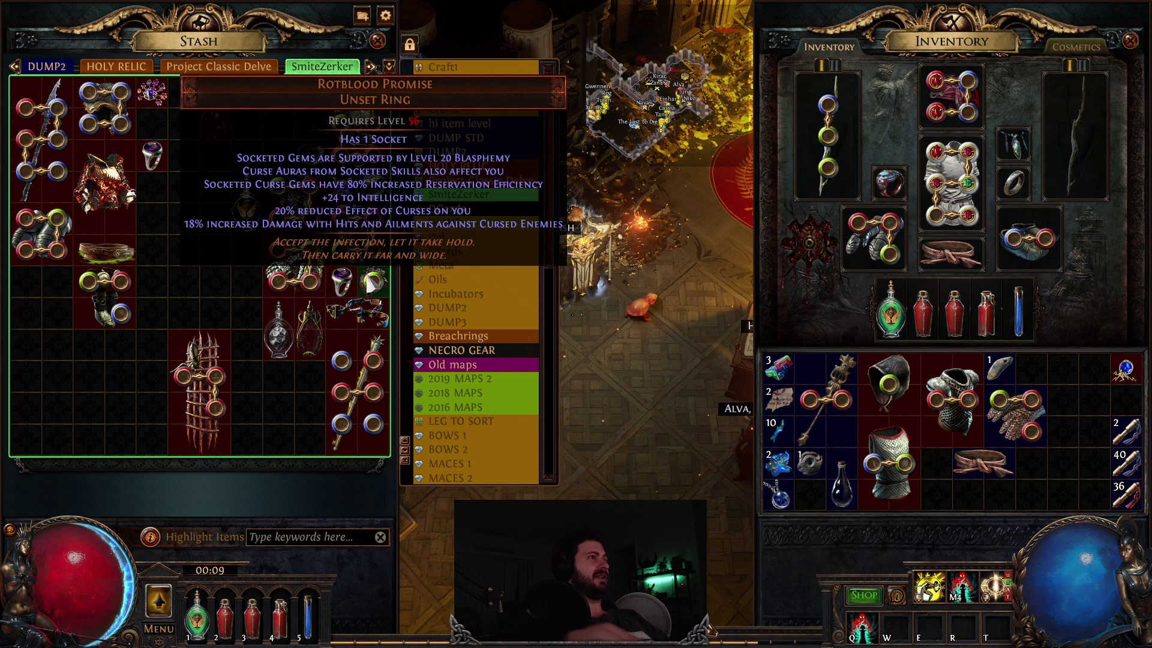
mouse_move(376, 309)
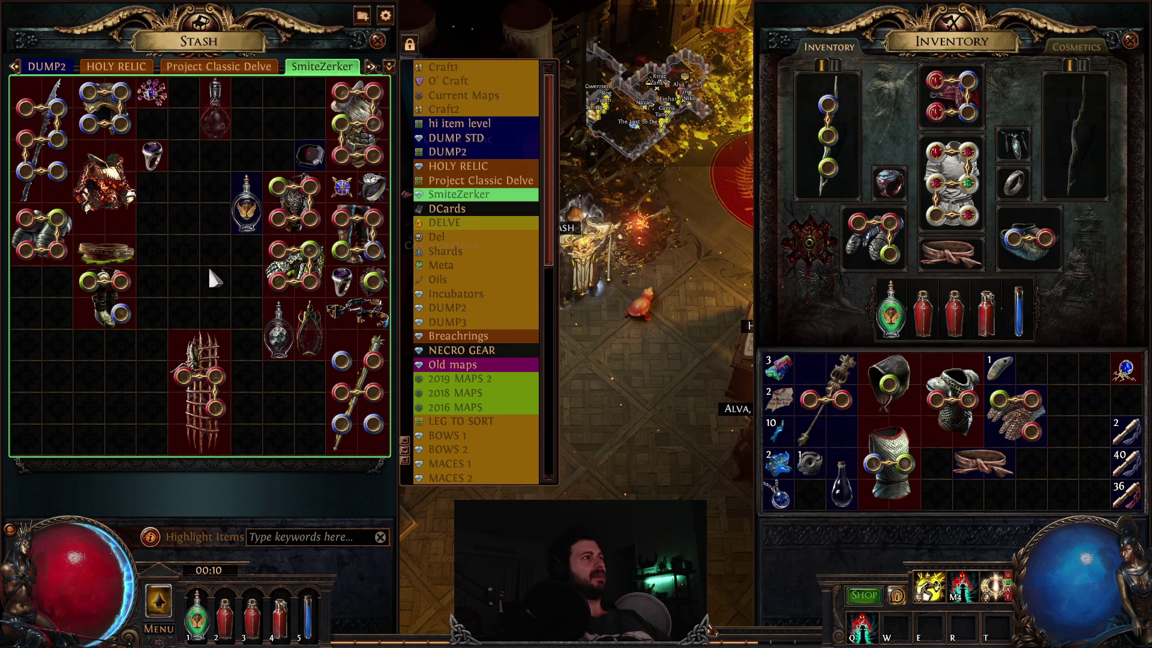
mouse_move(341, 264)
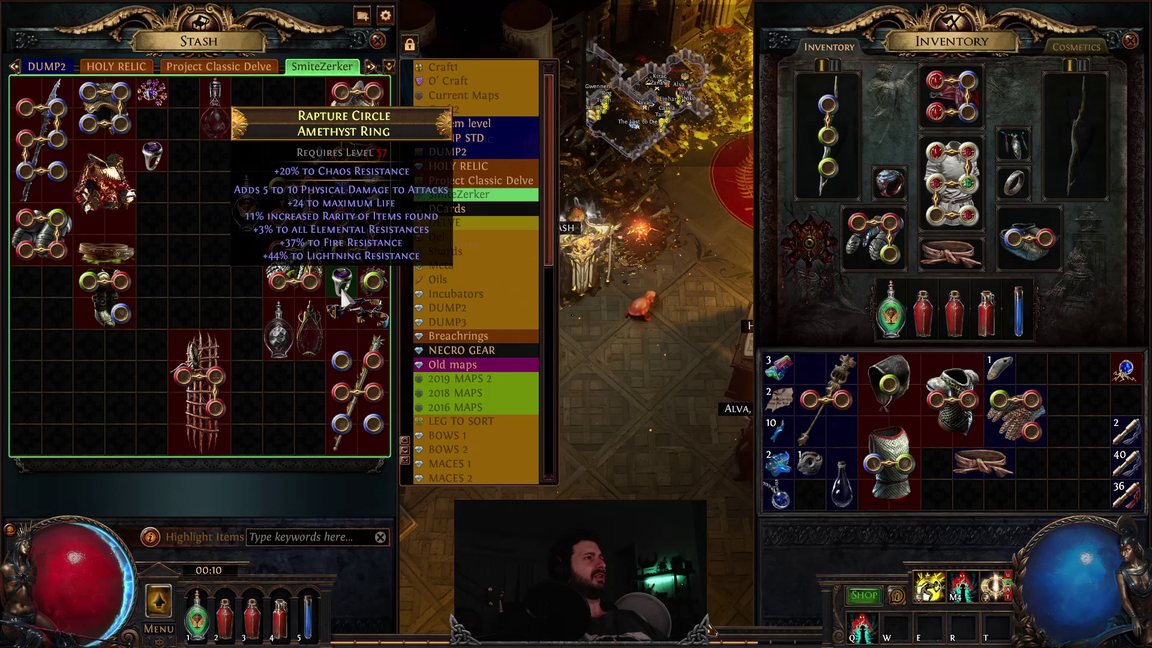
mouse_move(363, 237)
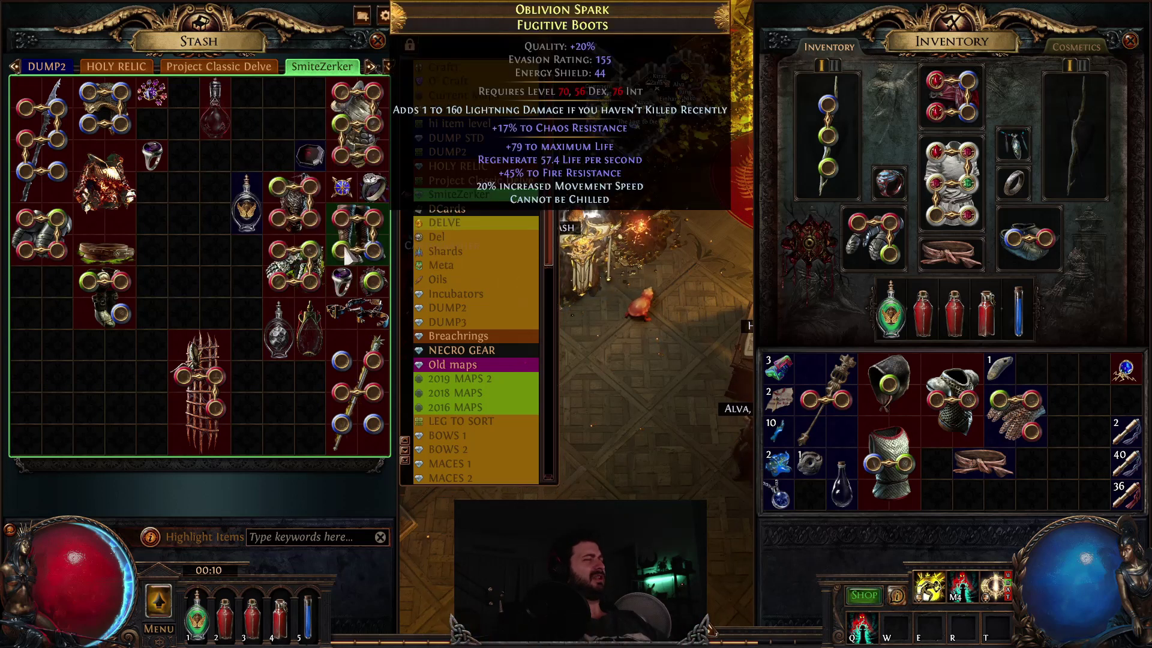
mouse_move(286, 218)
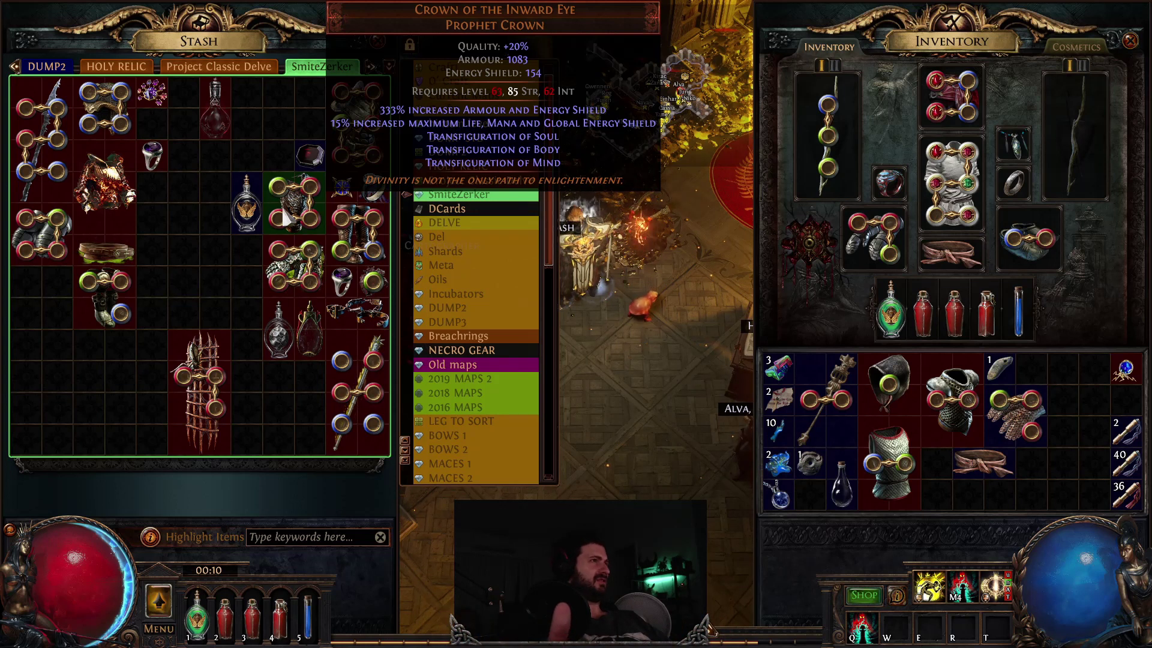
mouse_move(375, 192)
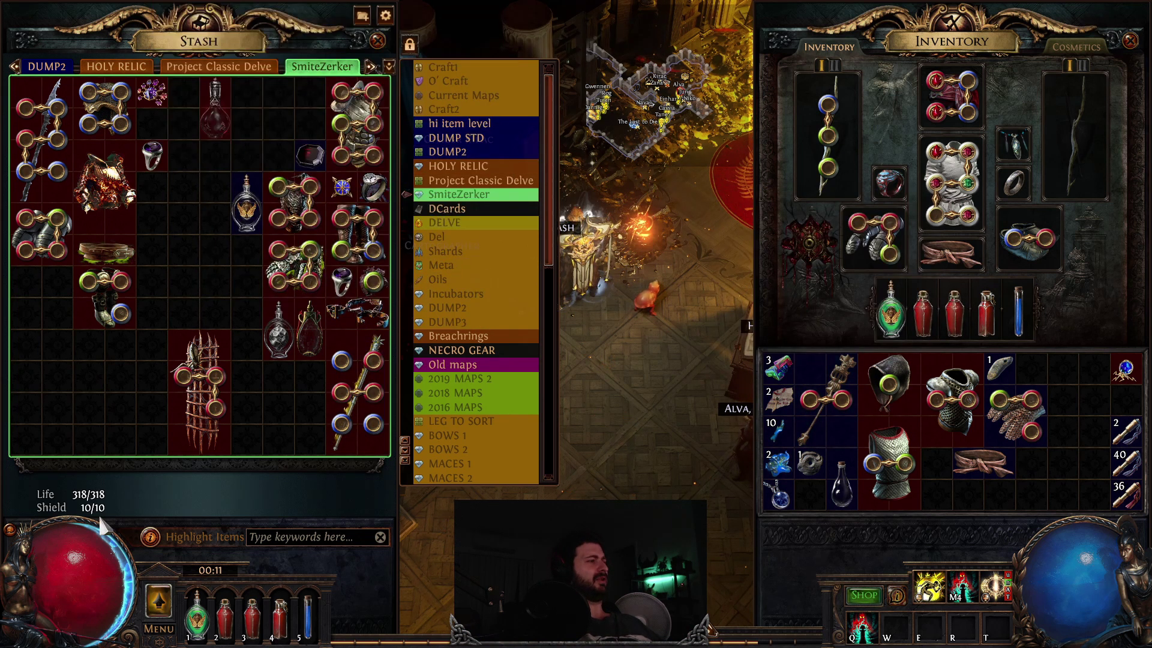
Maximize Path of Building on the Tree tab and pan from the Attack Mastery to the lower-left cluster.
key("alt+Tab")
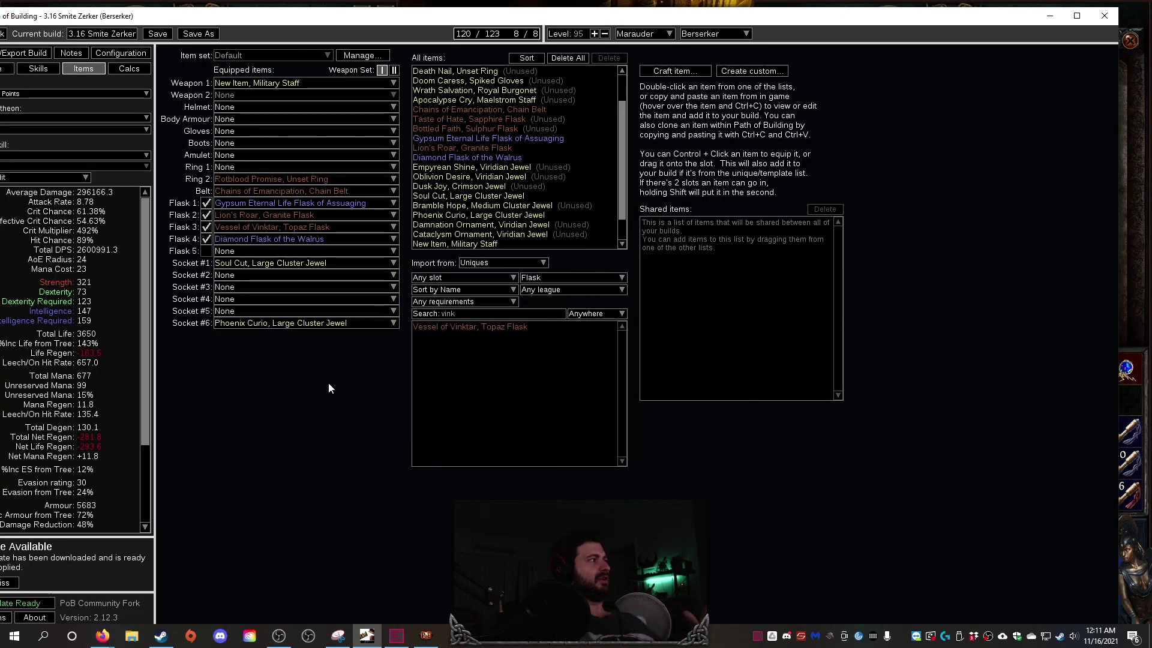
double_click(89, 23)
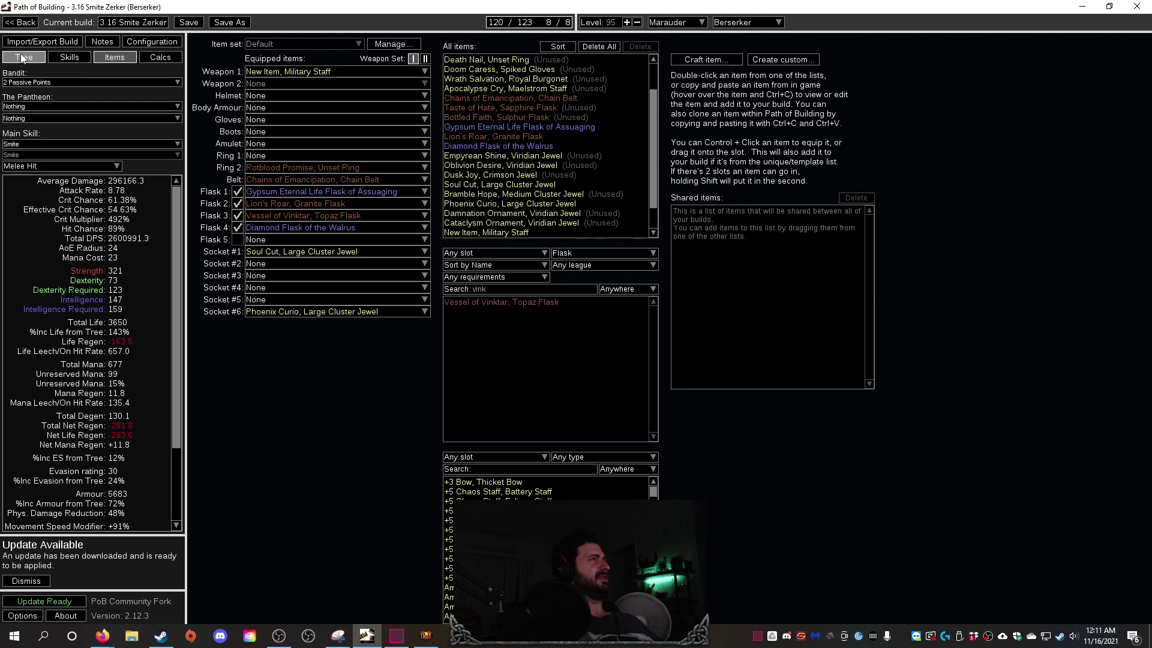
left_click(24, 57)
left_click_drag(537, 347, 694, 307)
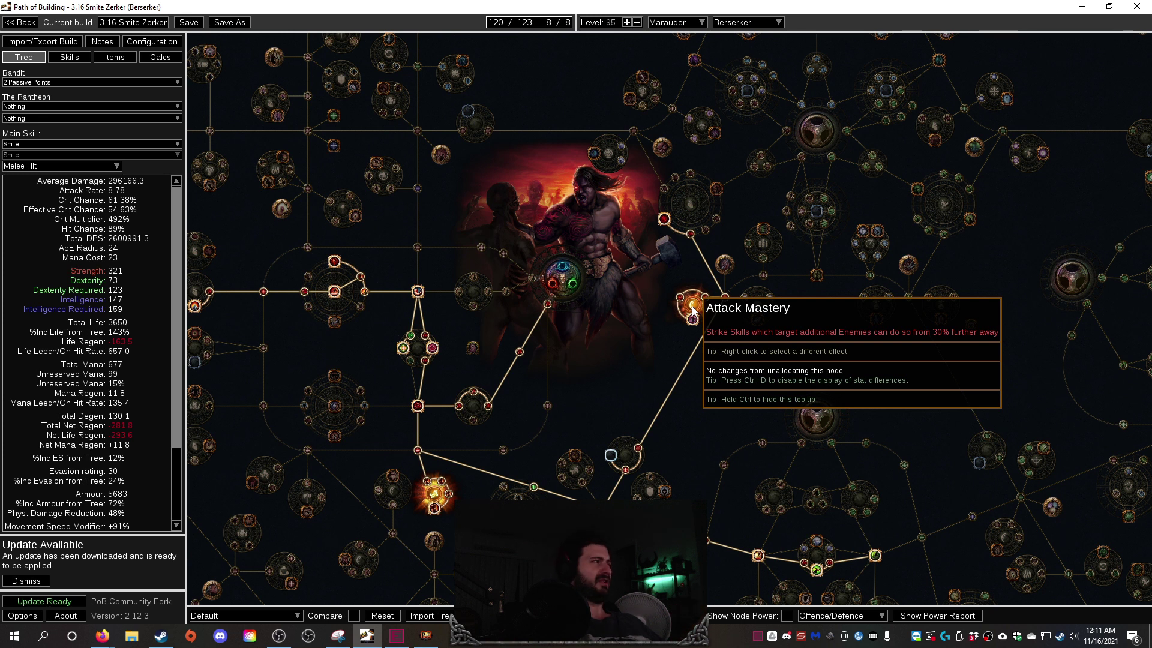
left_click_drag(634, 405, 678, 318)
left_click_drag(596, 384, 550, 197)
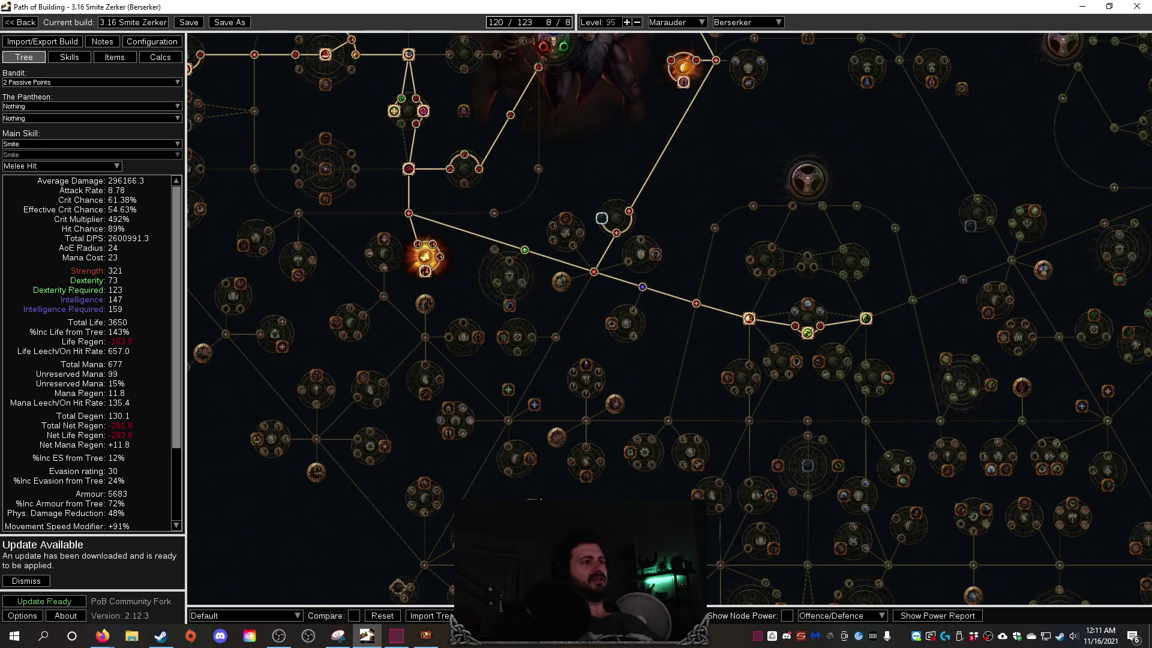
left_click_drag(429, 455, 516, 377)
scroll(516, 377, "up", 3)
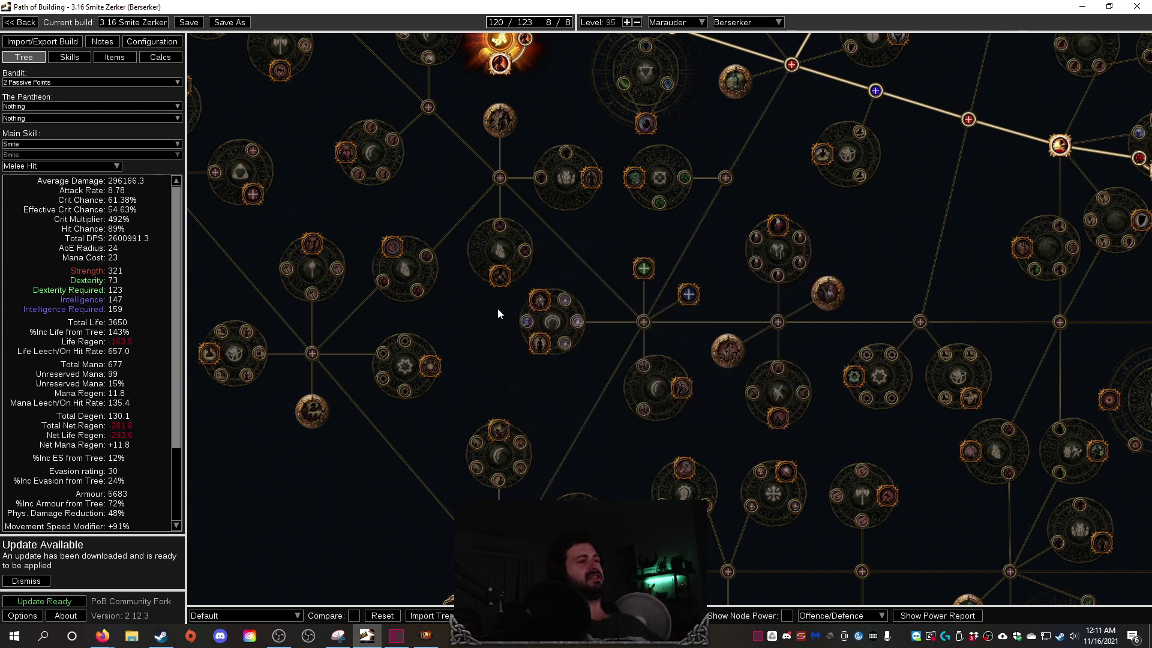
Pan across the upper and right passive nodes to the Warrior Training cluster.
left_click_drag(599, 271, 647, 468)
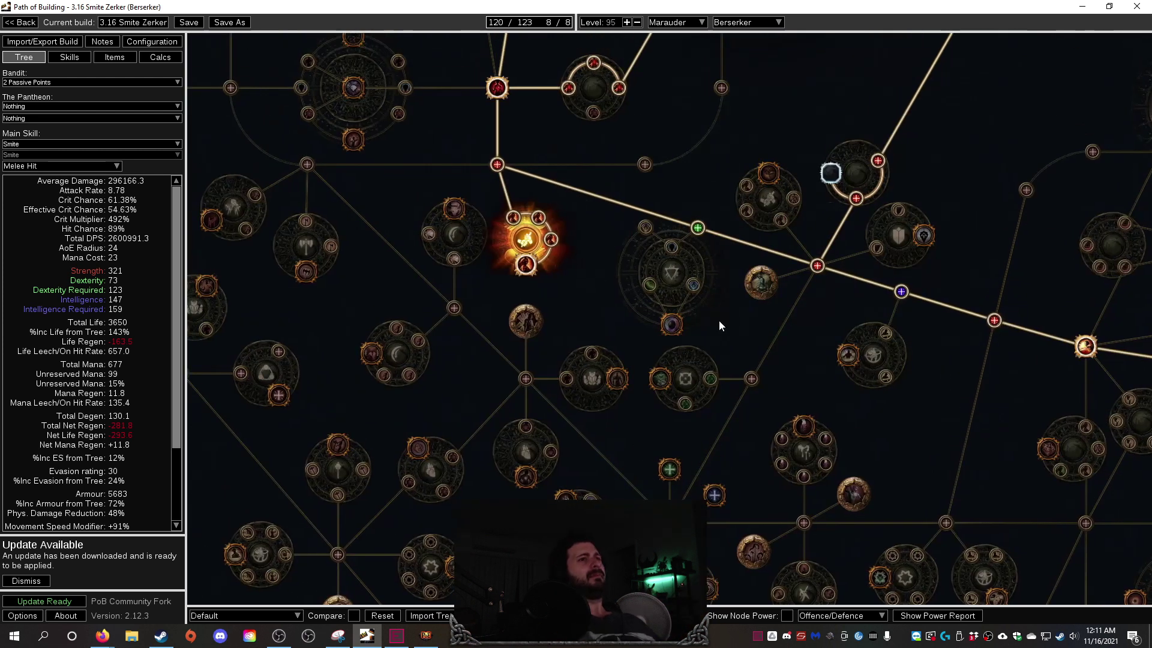
left_click_drag(911, 372, 489, 465)
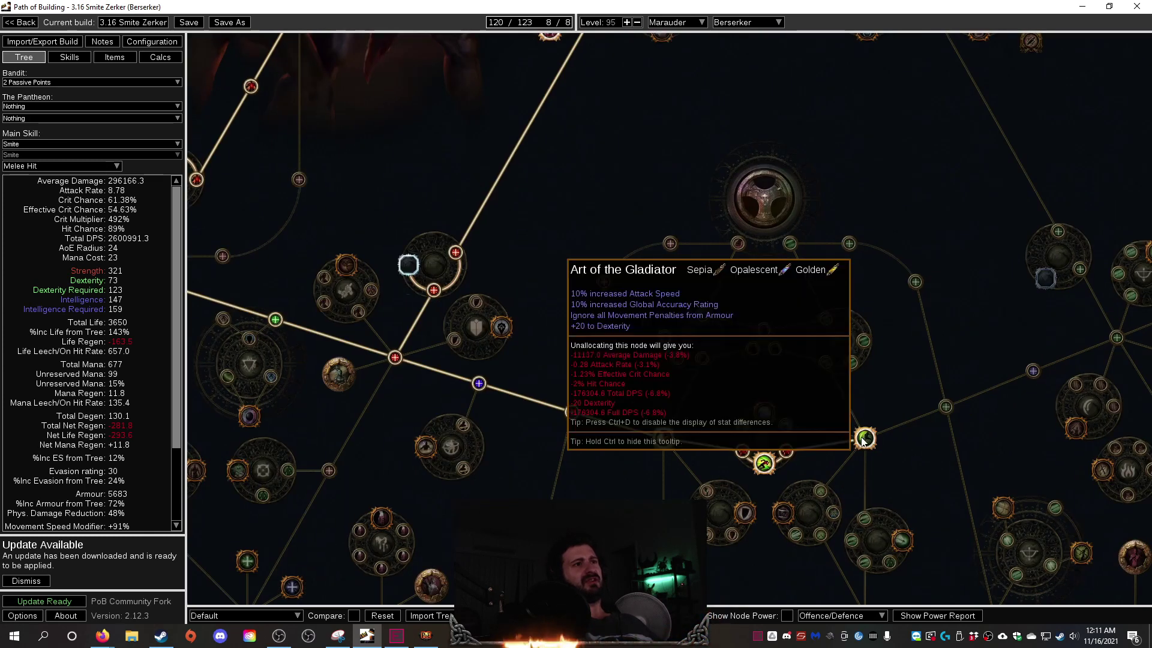
left_click_drag(704, 334, 1124, 490)
mouse_move(476, 245)
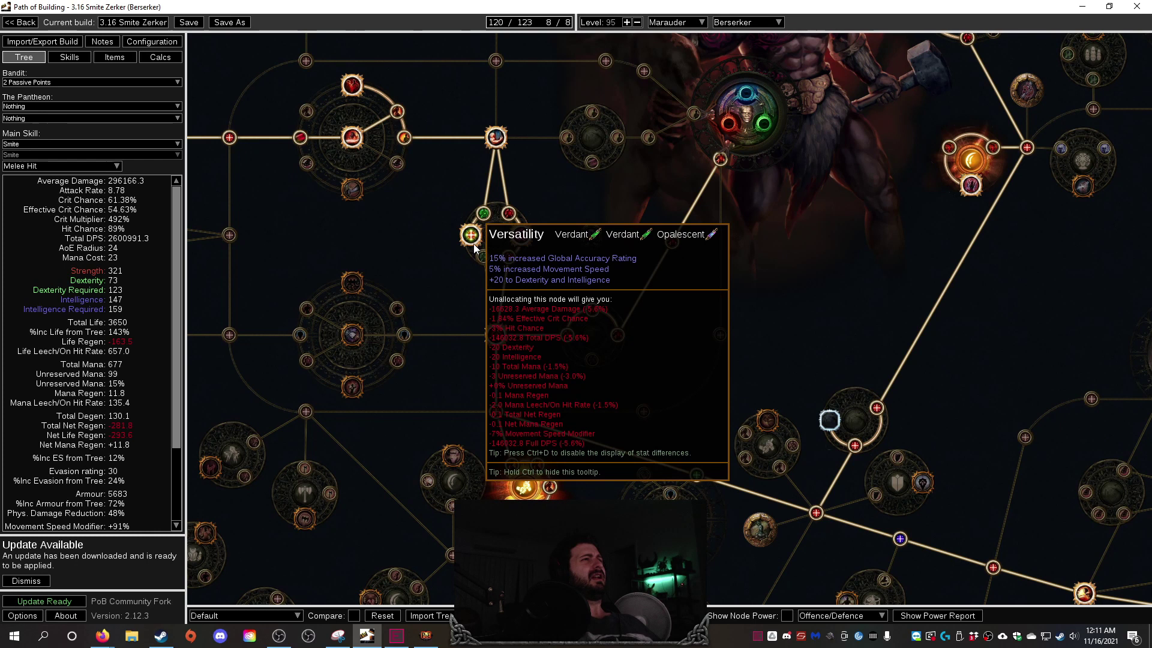
left_click_drag(480, 227, 708, 526)
mouse_move(579, 436)
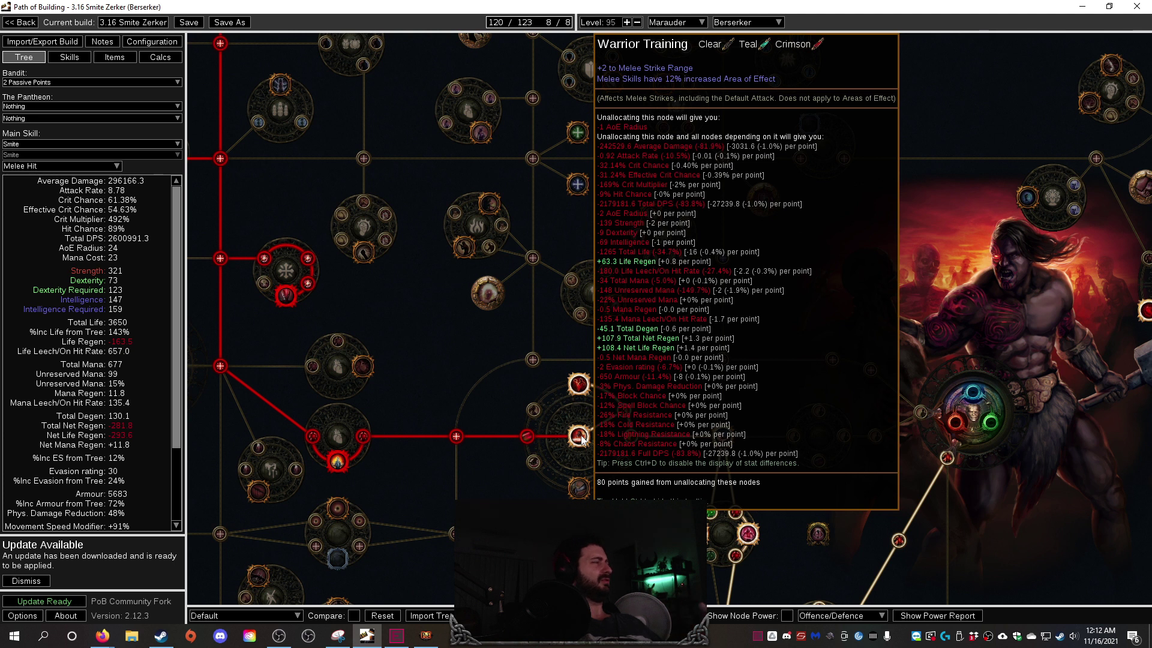
mouse_move(580, 384)
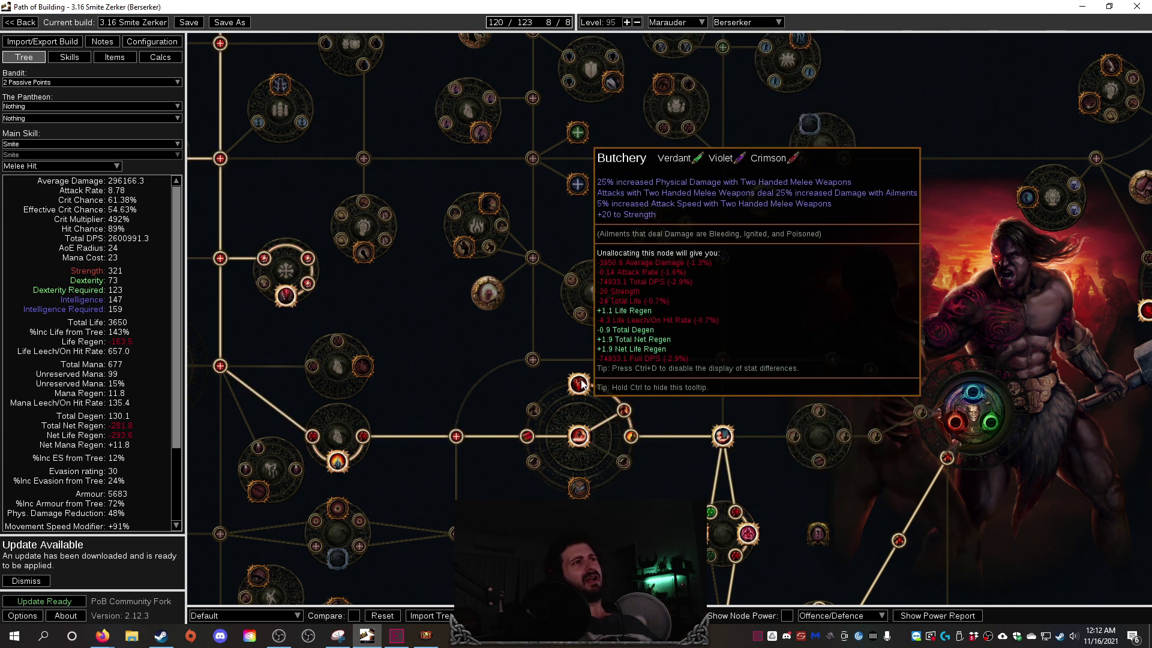
Recentre on the Berserker ascendancy, then view the equipped staff, Chains of Emancipation belt and four flasks.
left_click_drag(773, 390, 819, 322)
mouse_move(834, 318)
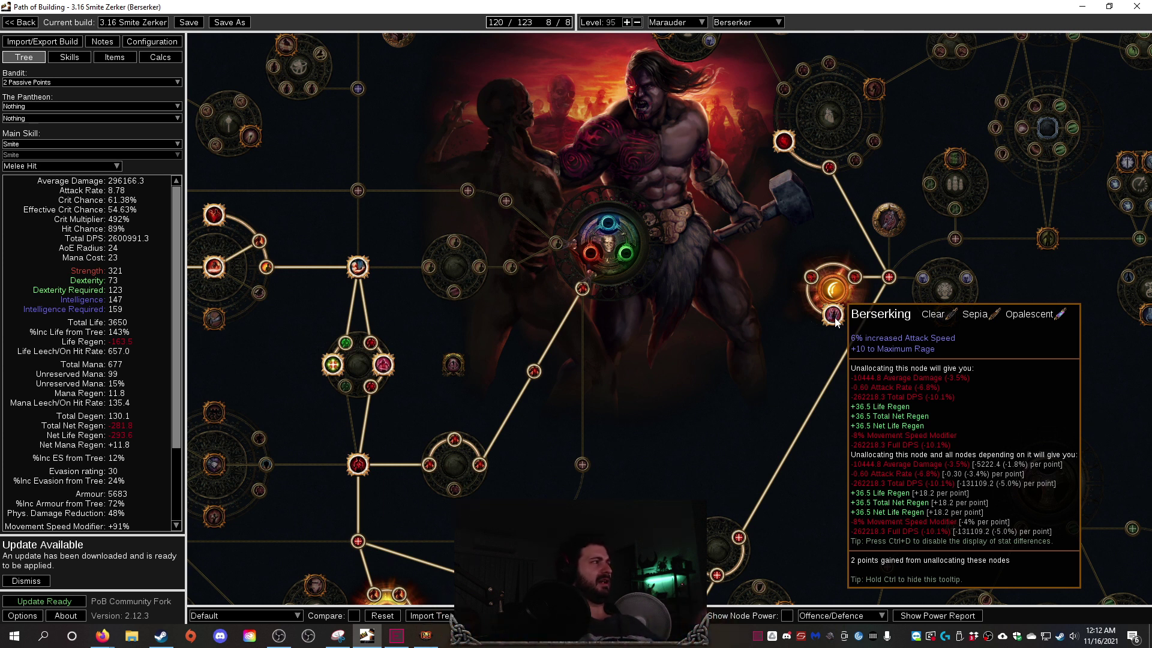
left_click(115, 57)
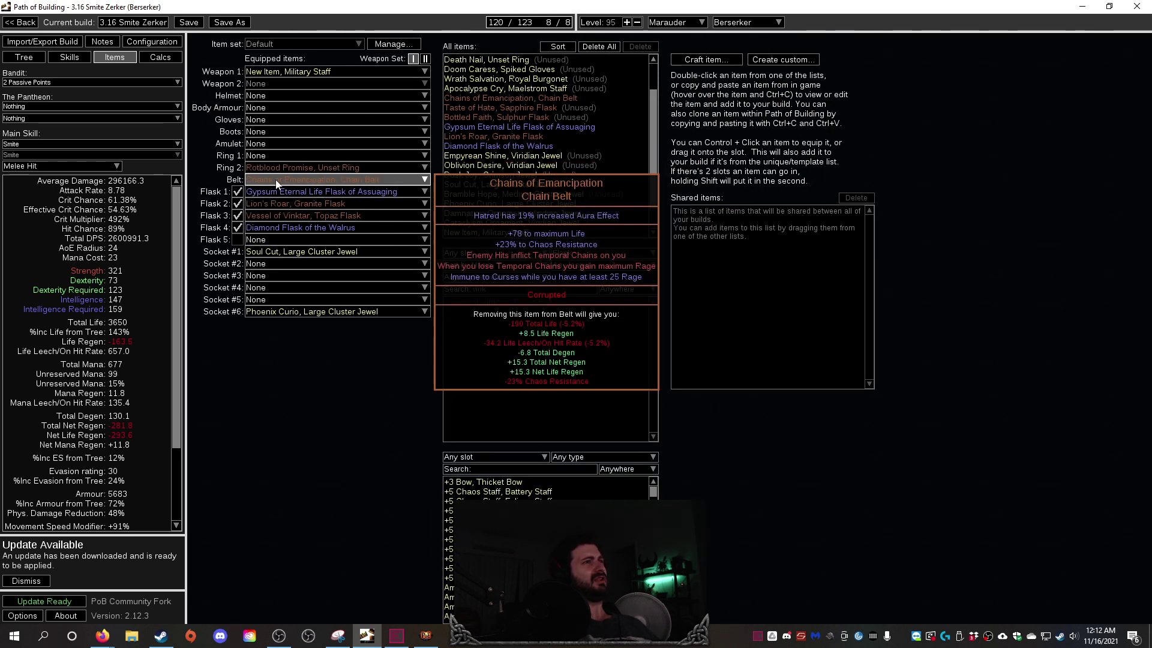
Return to the passive tree and pan across its left and upper-left regions, inspecting notables.
left_click(8, 57)
left_click_drag(739, 415, 536, 411)
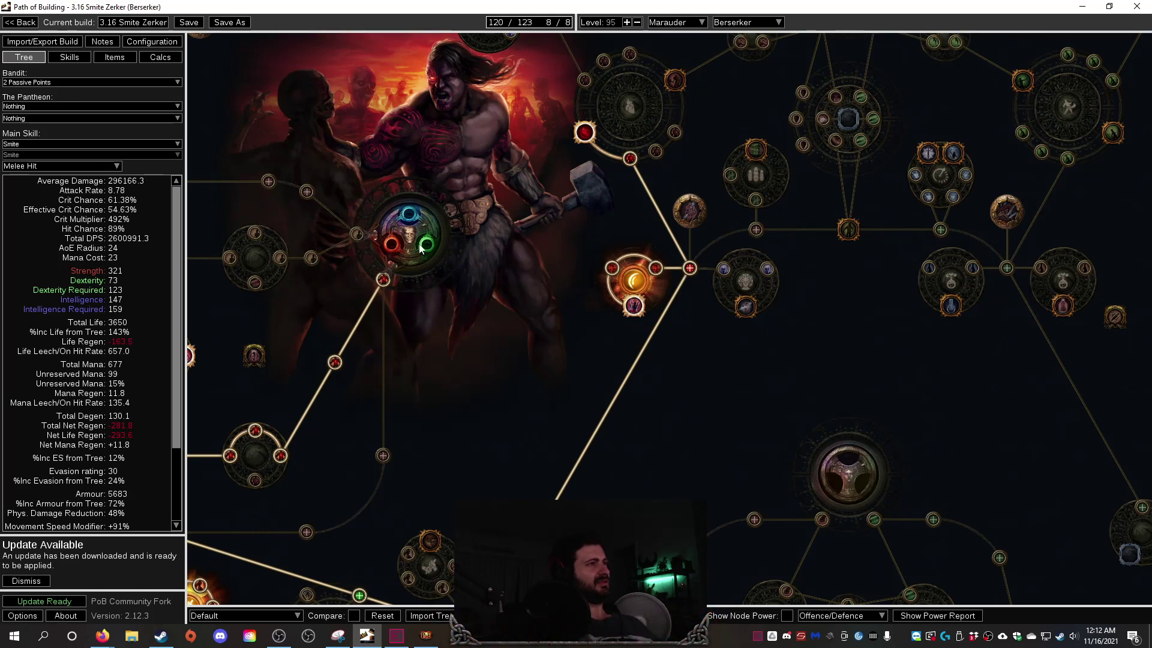
left_click_drag(394, 268, 918, 258)
left_click_drag(557, 336, 822, 372)
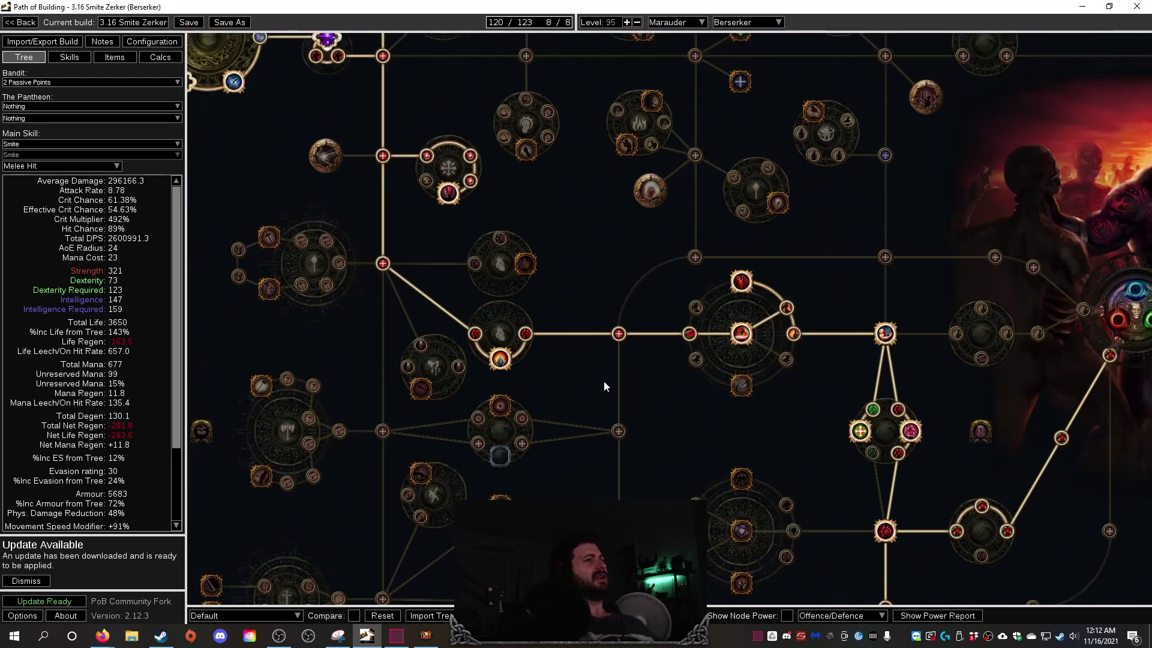
left_click_drag(388, 114, 460, 311)
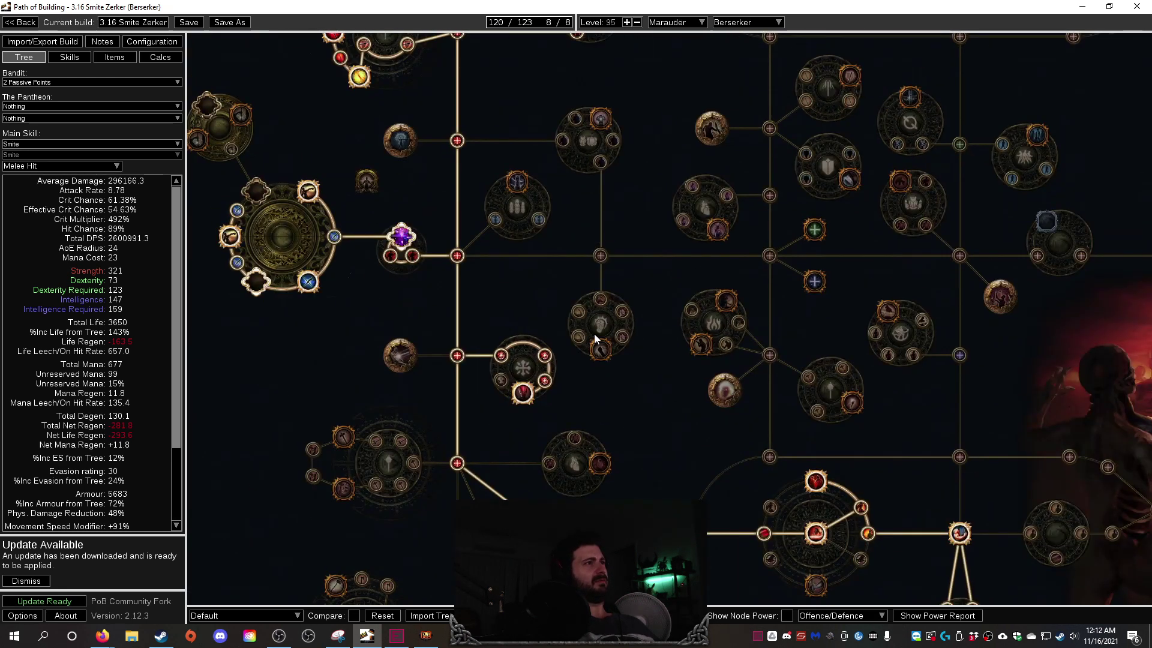
left_click_drag(541, 307, 613, 341)
left_click_drag(446, 253, 520, 281)
mouse_move(667, 465)
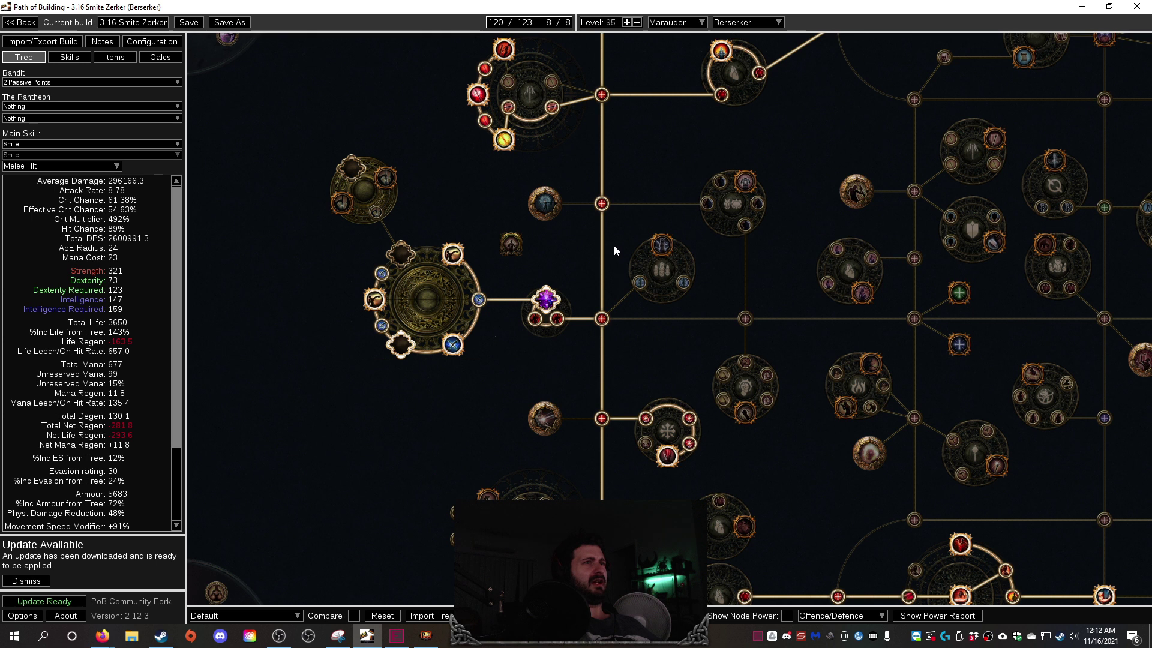
Pan past the Holy Dominion area to the Elemental Mastery node beside Divine Judgement.
left_click_drag(614, 245, 611, 538)
mouse_move(648, 404)
left_mouse_down()
mouse_move(653, 455)
mouse_move(643, 407)
left_mouse_up()
scroll(645, 457, "up", 2)
mouse_move(459, 447)
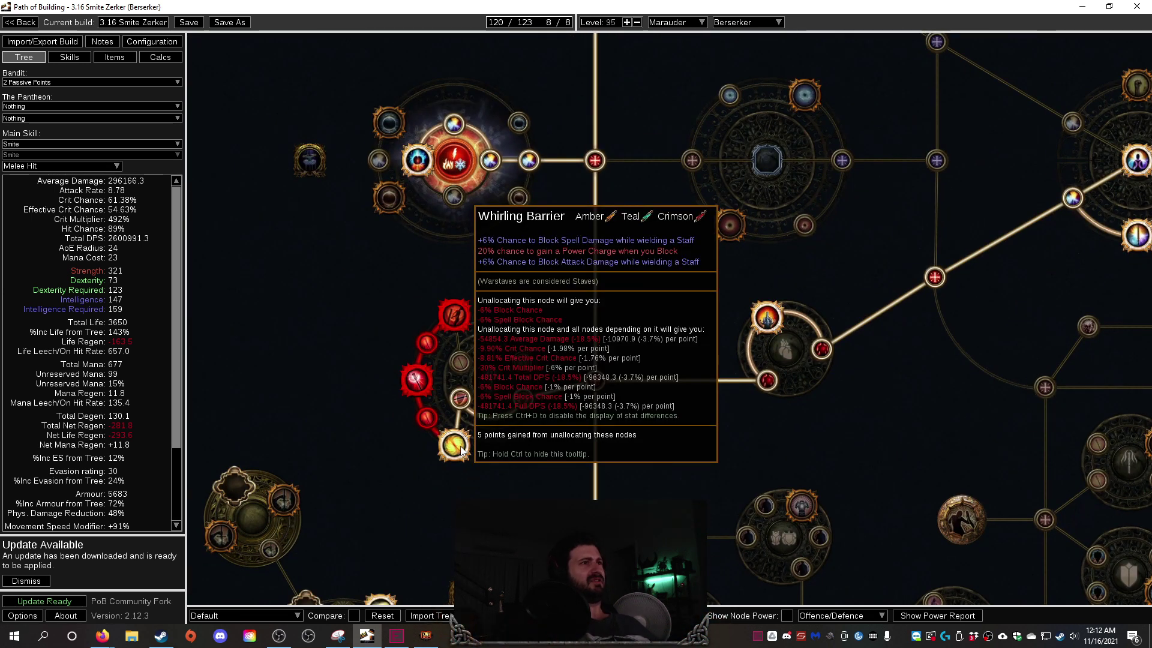
left_click_drag(733, 329, 483, 426)
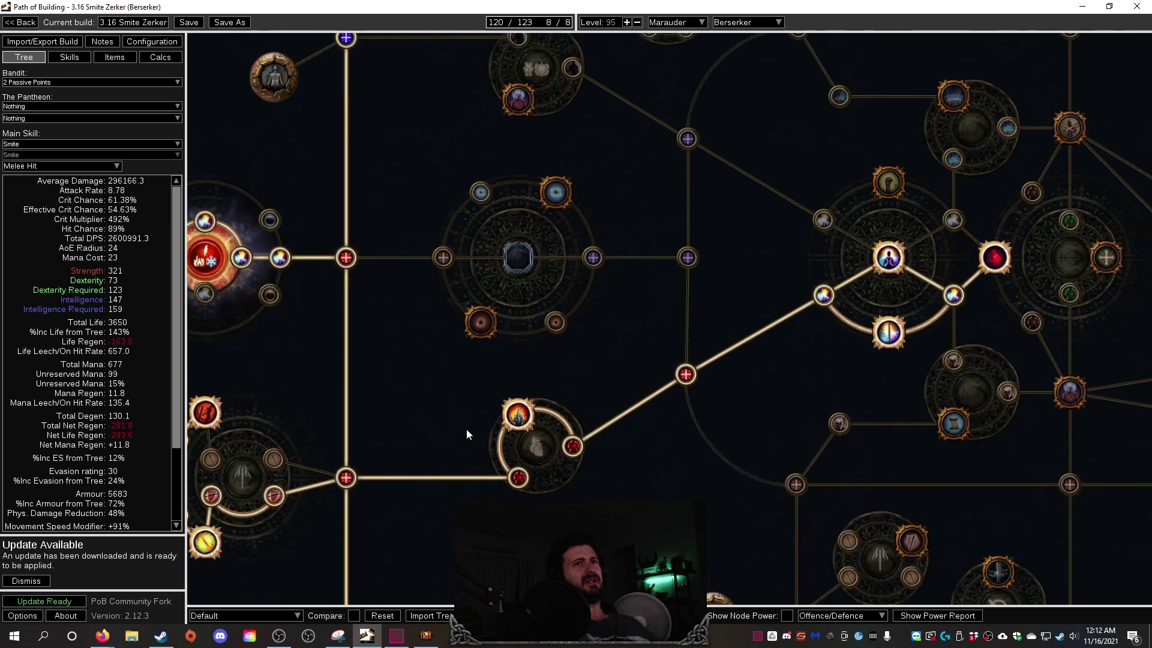
mouse_move(892, 280)
mouse_move(892, 339)
mouse_move(988, 271)
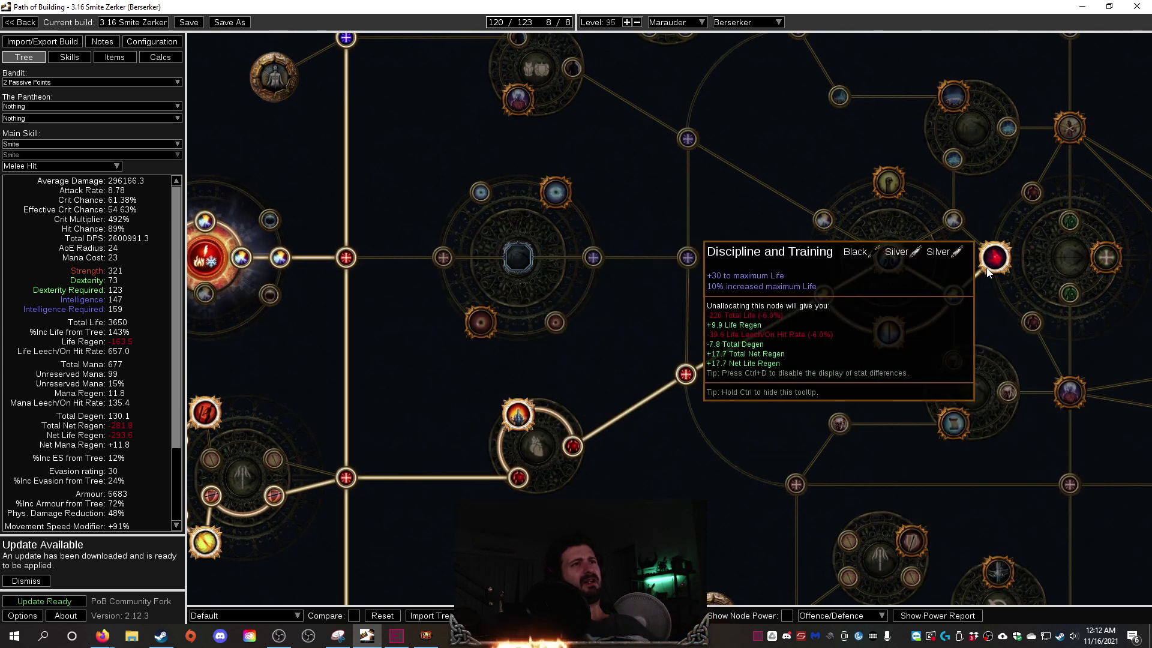
left_click_drag(281, 245, 675, 290)
mouse_move(601, 309)
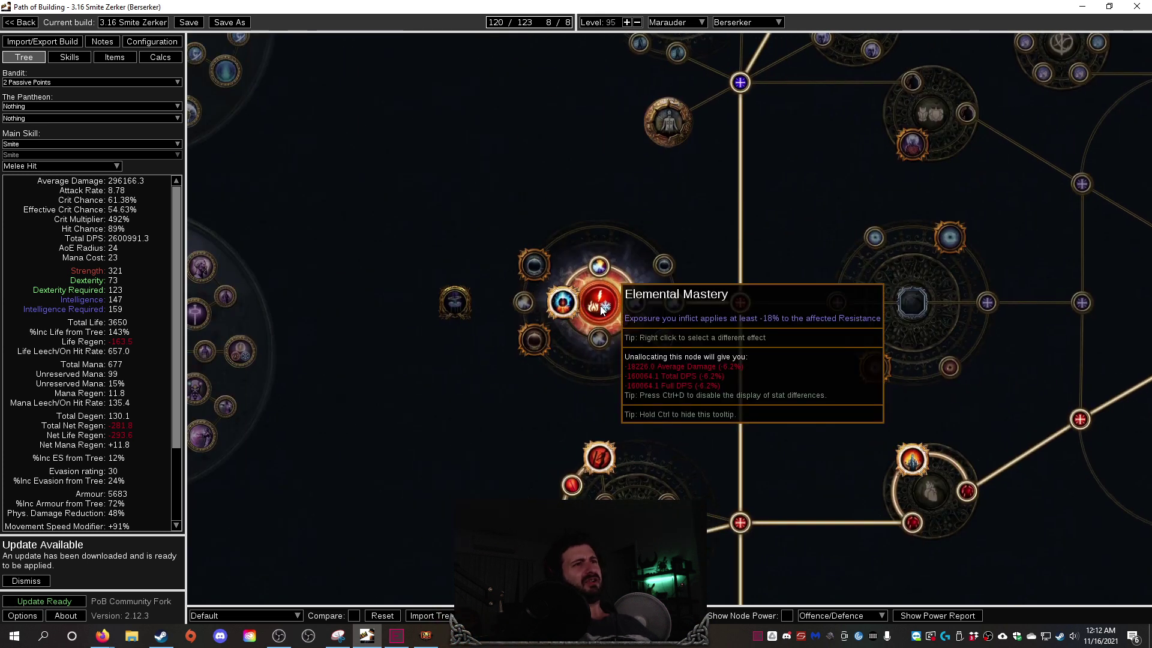
mouse_move(558, 312)
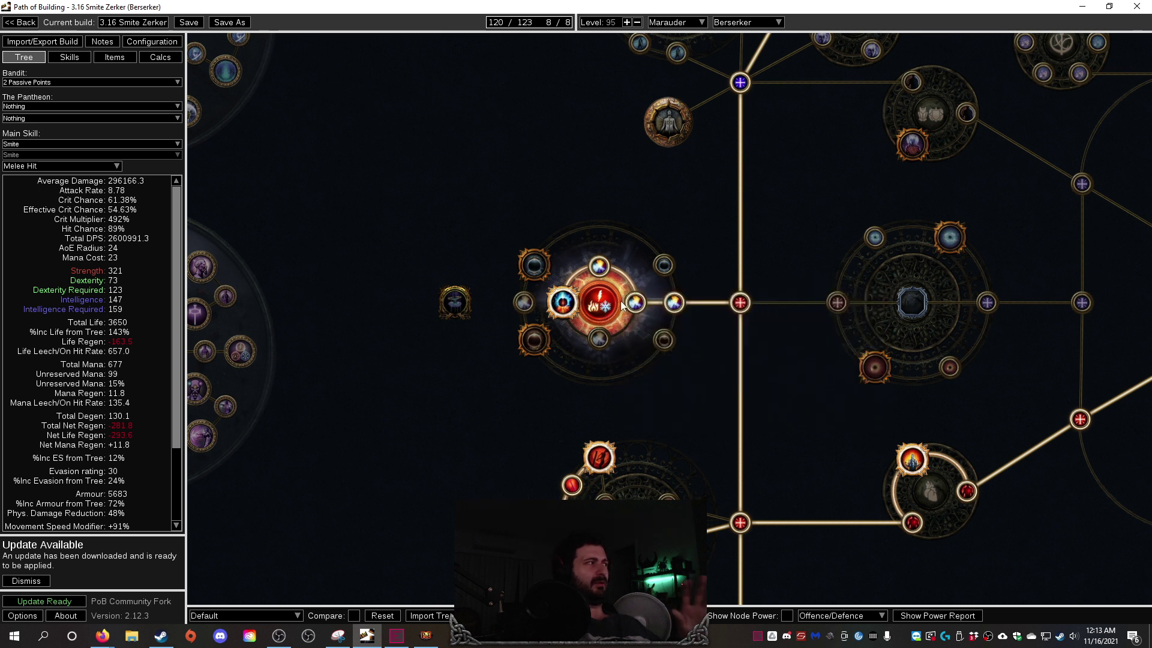
Show the Molten Shell, Blood and Sand, Blood Rage and Berserk gem group on the Skills page.
left_click(114, 57)
mouse_move(318, 234)
left_click(70, 57)
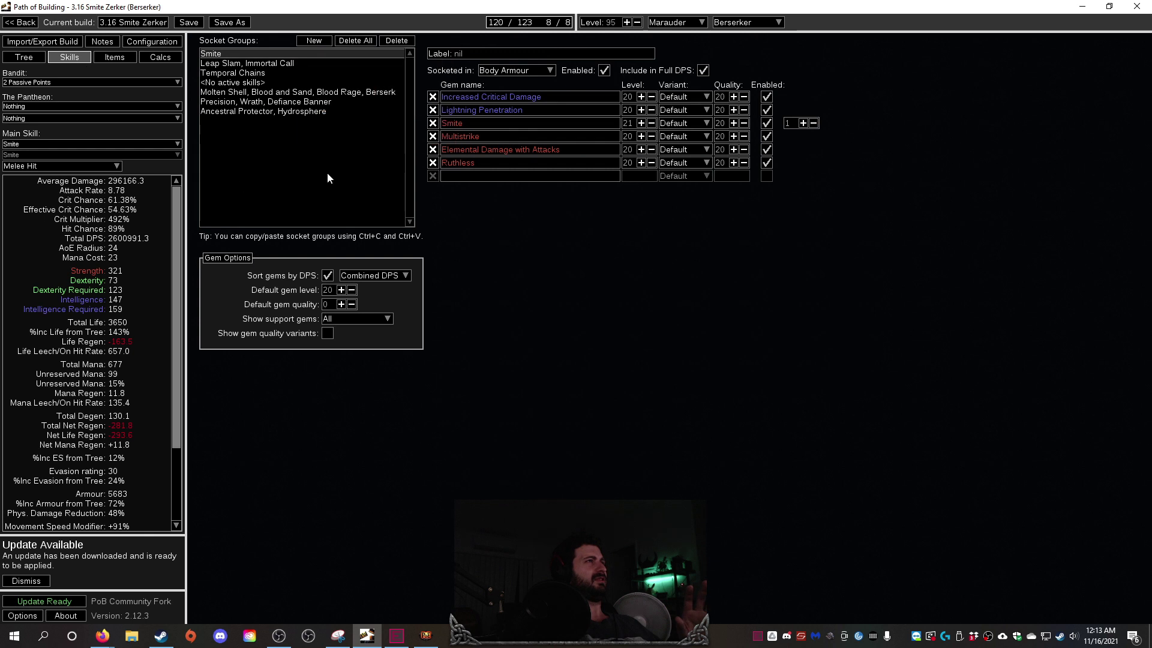
mouse_move(302, 117)
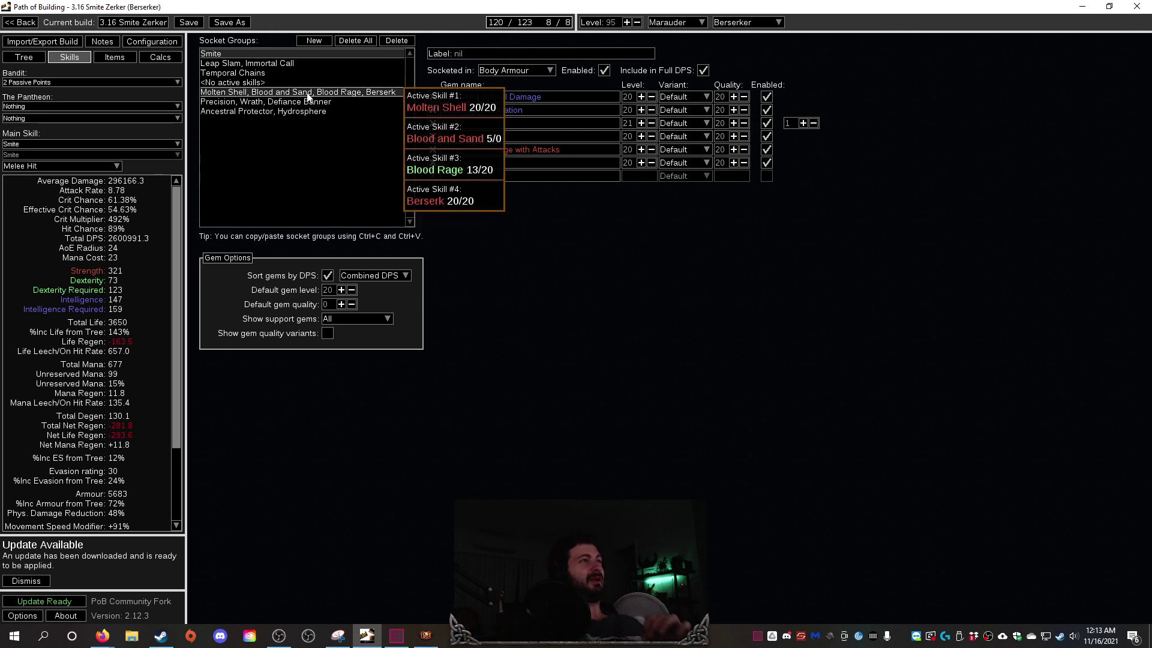
left_click(308, 96)
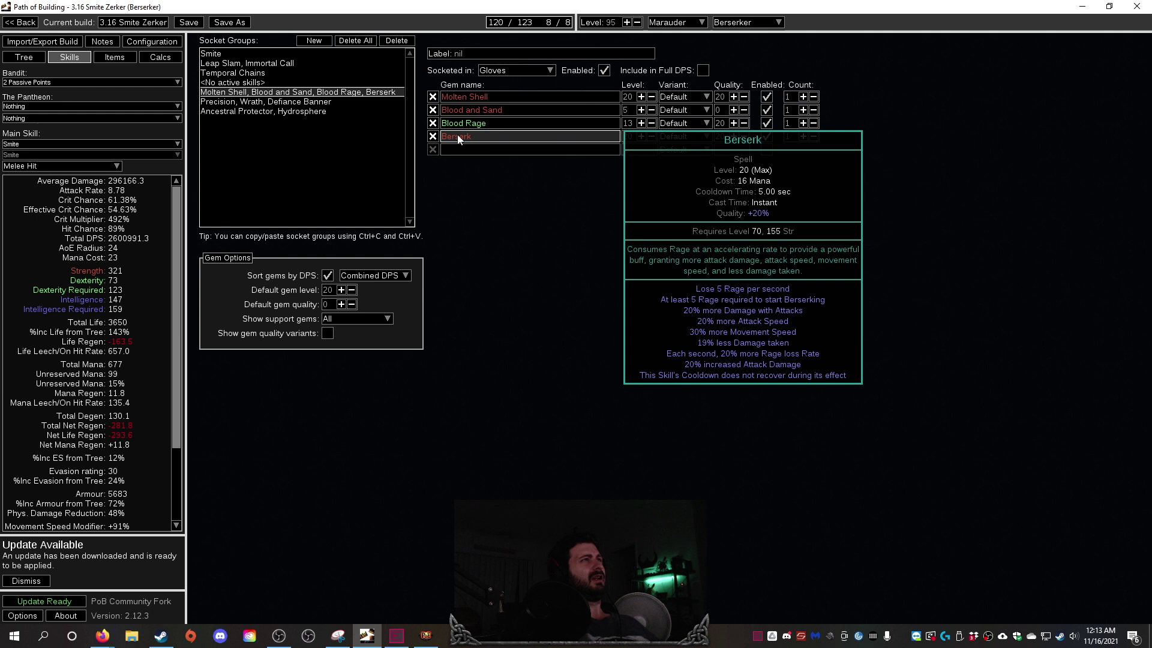
Toggle Berserk off and on repeatedly to compare DPS, leaving it enabled.
left_click(771, 135)
left_click(767, 137)
left_click(767, 136)
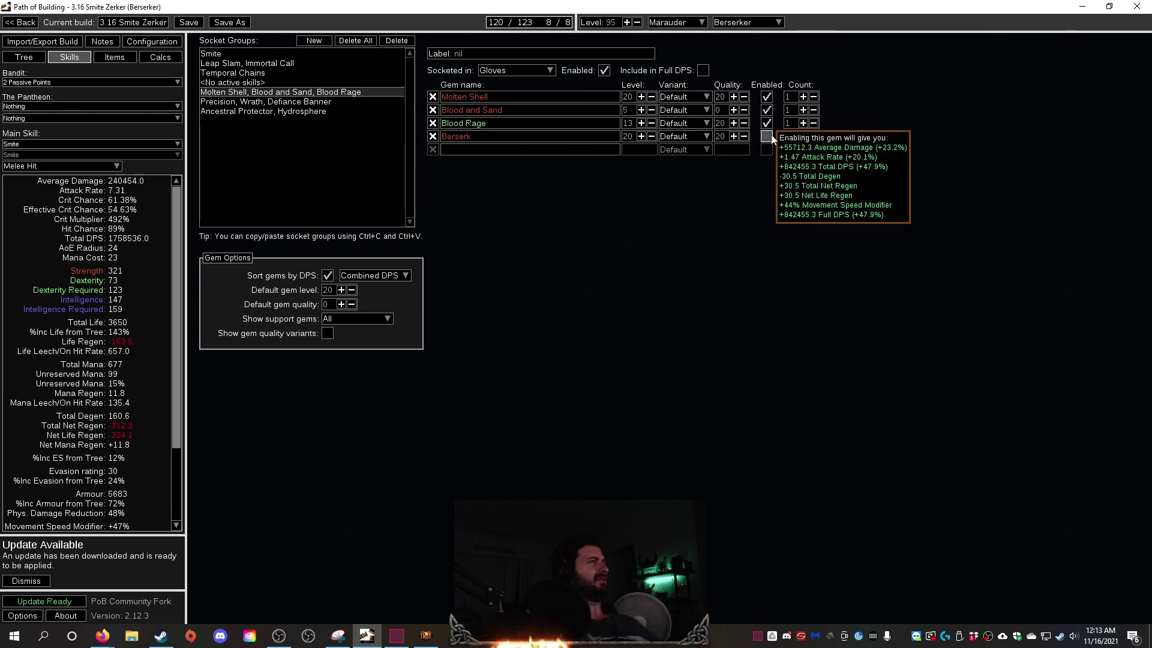
left_click(771, 136)
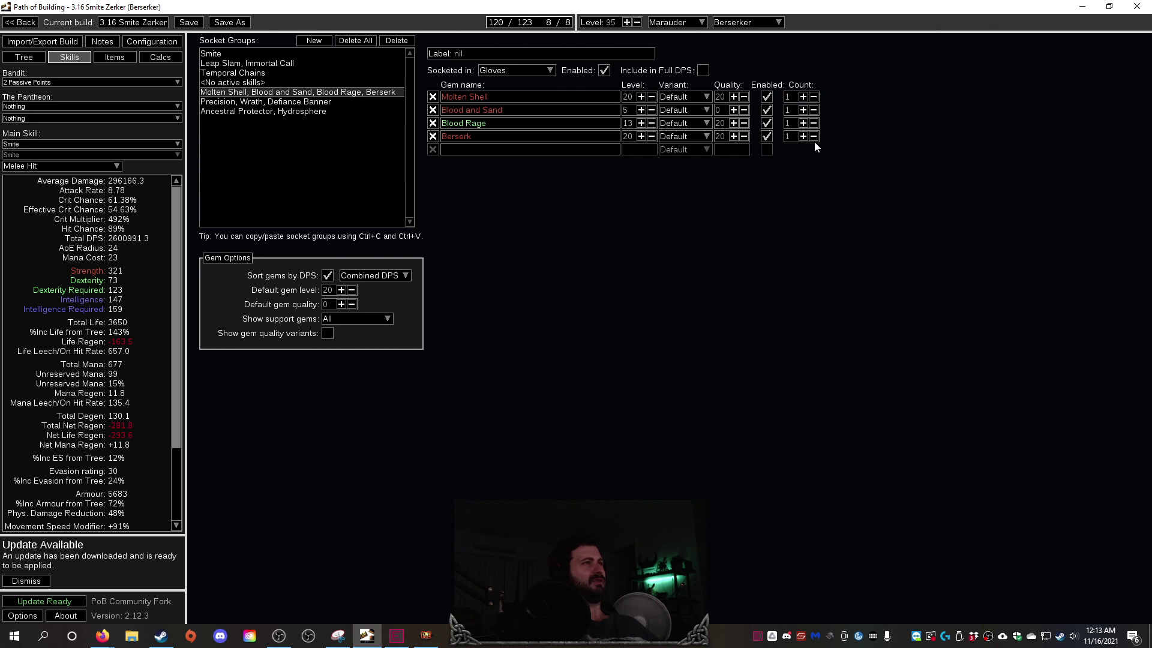
left_click(767, 136)
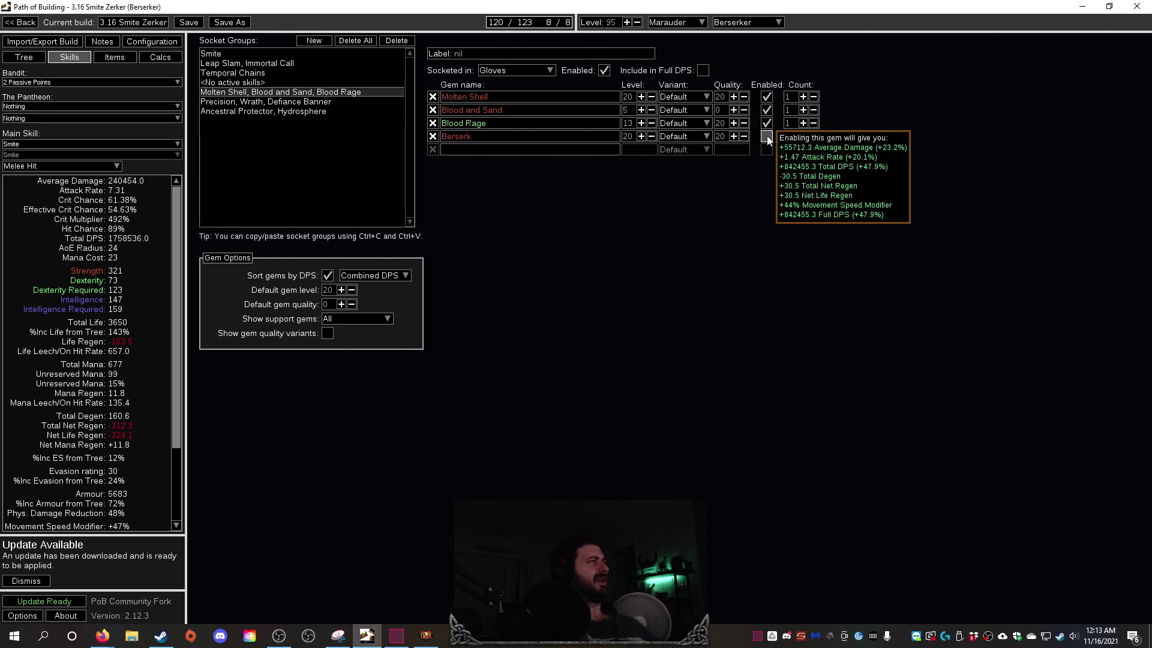
left_click(767, 137)
left_click(766, 137)
left_click(766, 137)
left_click(767, 137)
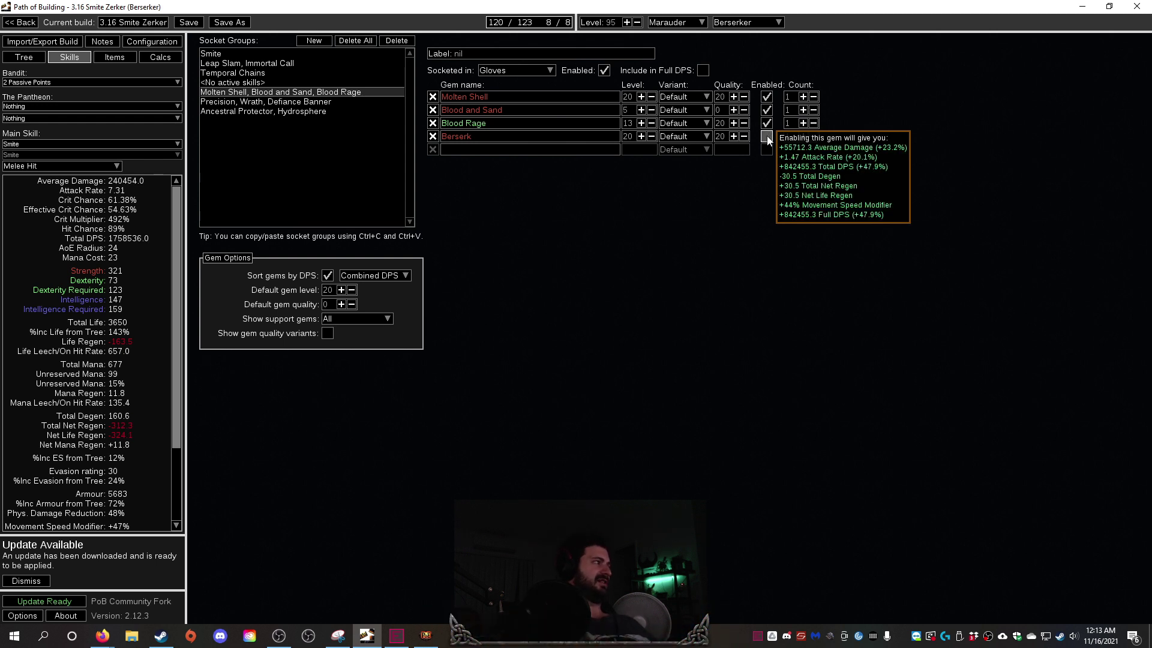
left_click(767, 137)
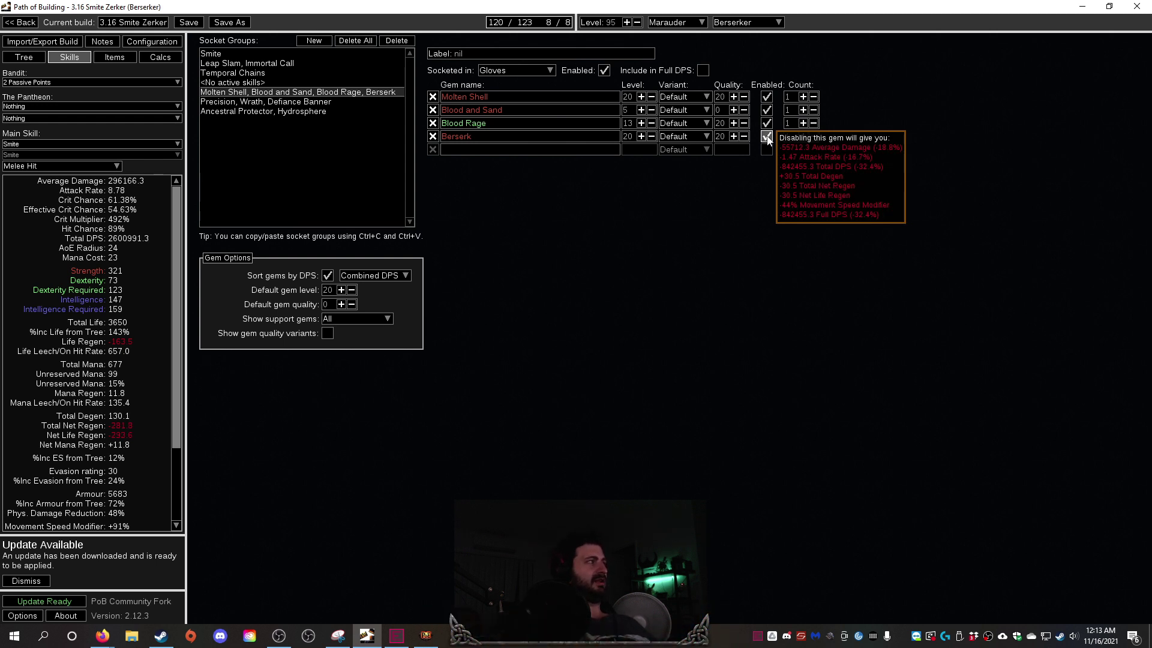
Zoom into the tree and pan over Sovereignty, Purity of Flesh and Reservation Mastery to the Serpent Stance cluster.
left_click(25, 57)
scroll(664, 390, "up", 3)
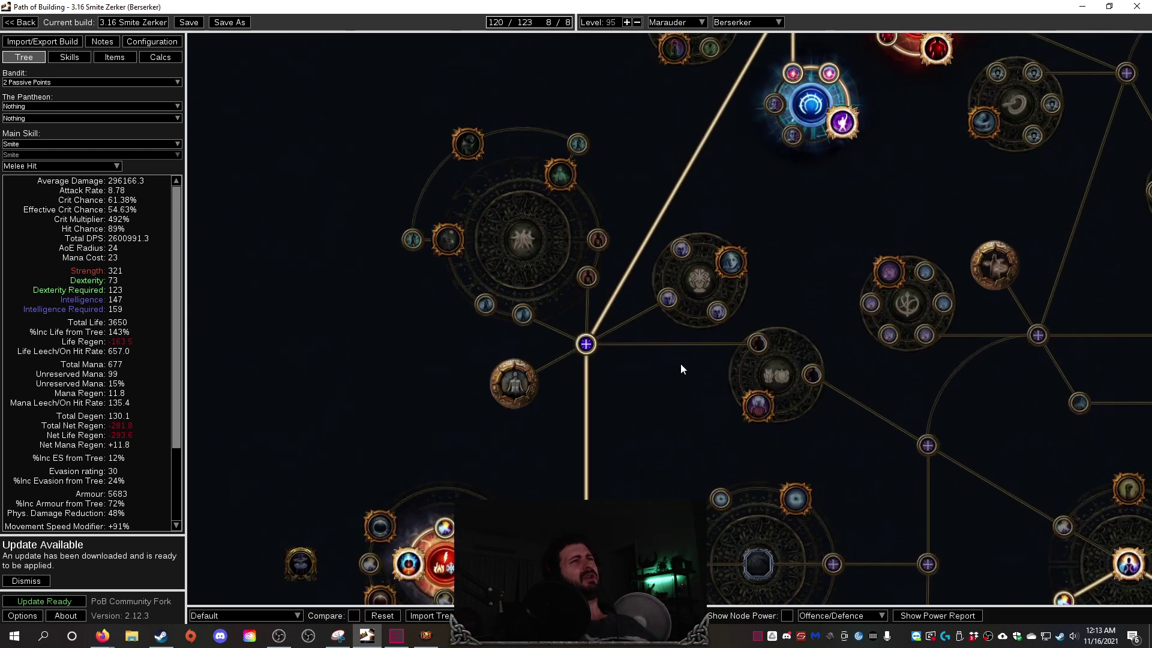
left_click_drag(665, 390, 404, 638)
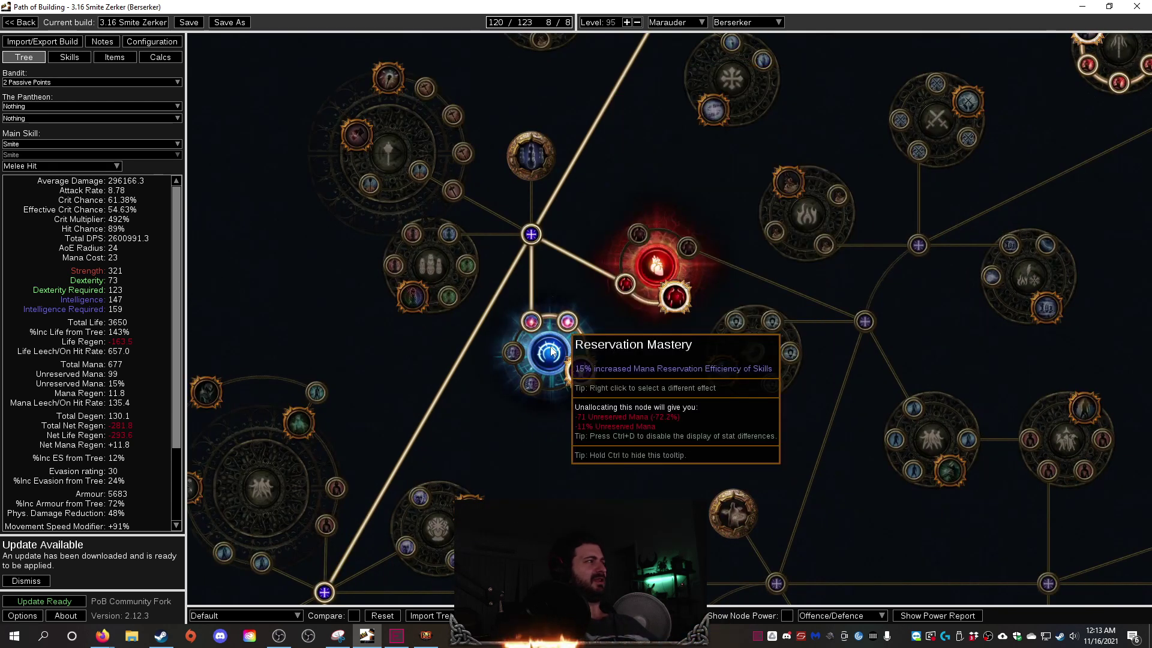
left_click_drag(679, 294, 563, 364)
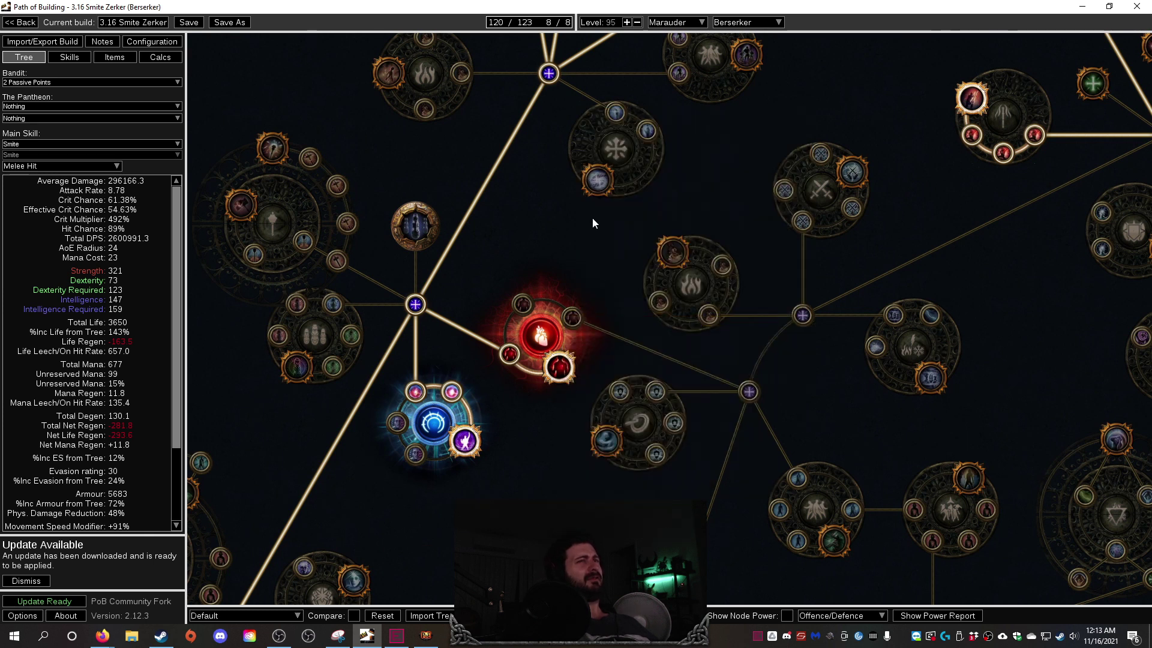
left_click_drag(639, 36, 615, 363)
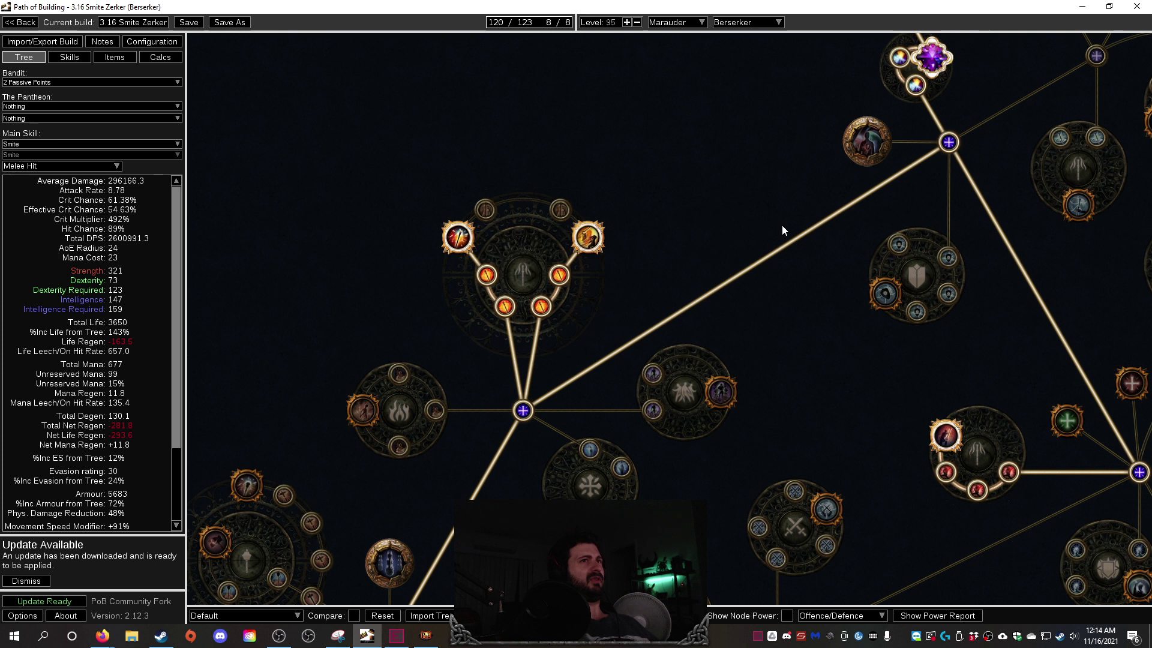
left_click_drag(783, 225, 471, 439)
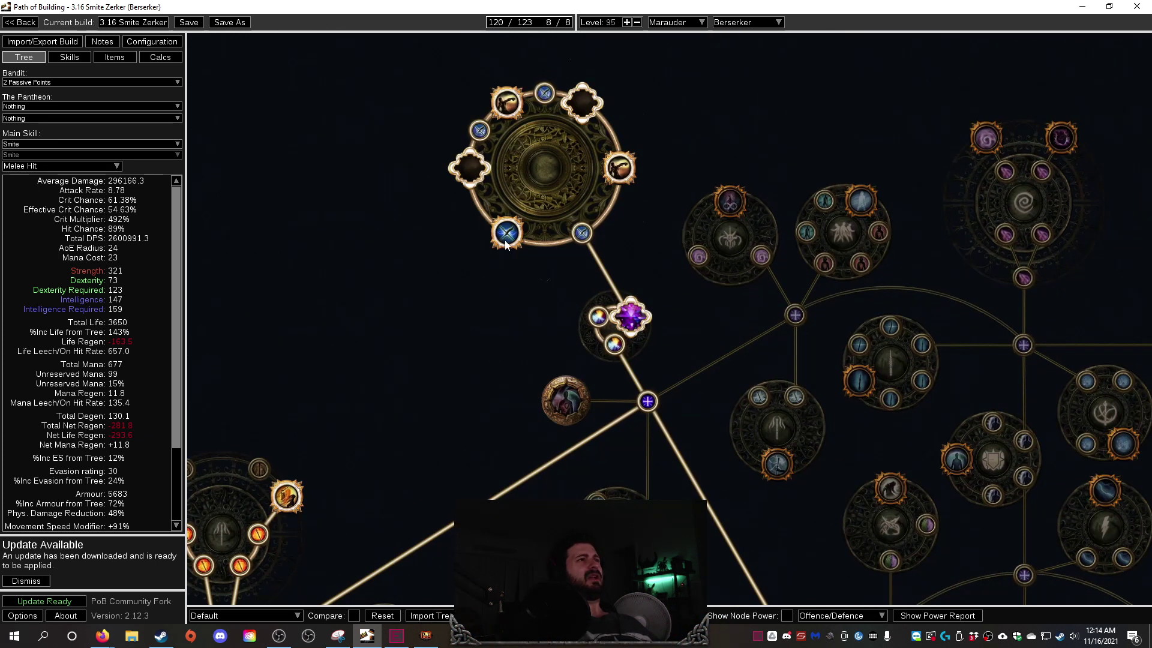
mouse_move(511, 250)
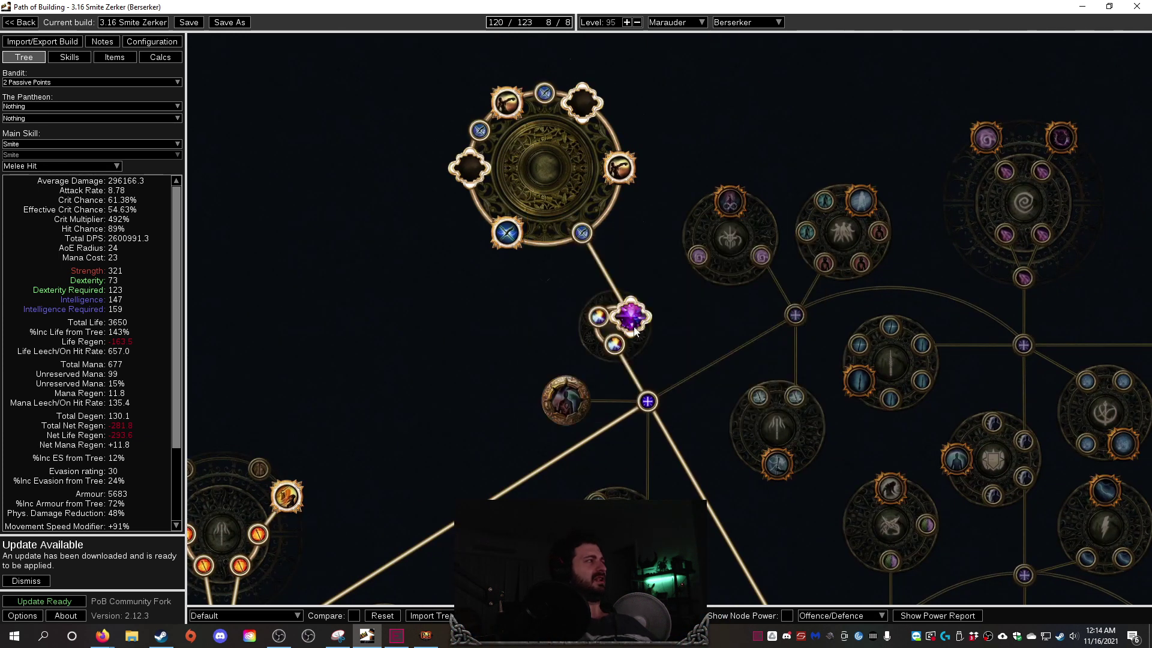
left_click_drag(684, 279, 650, 211)
left_click_drag(828, 558, 633, 195)
mouse_move(430, 249)
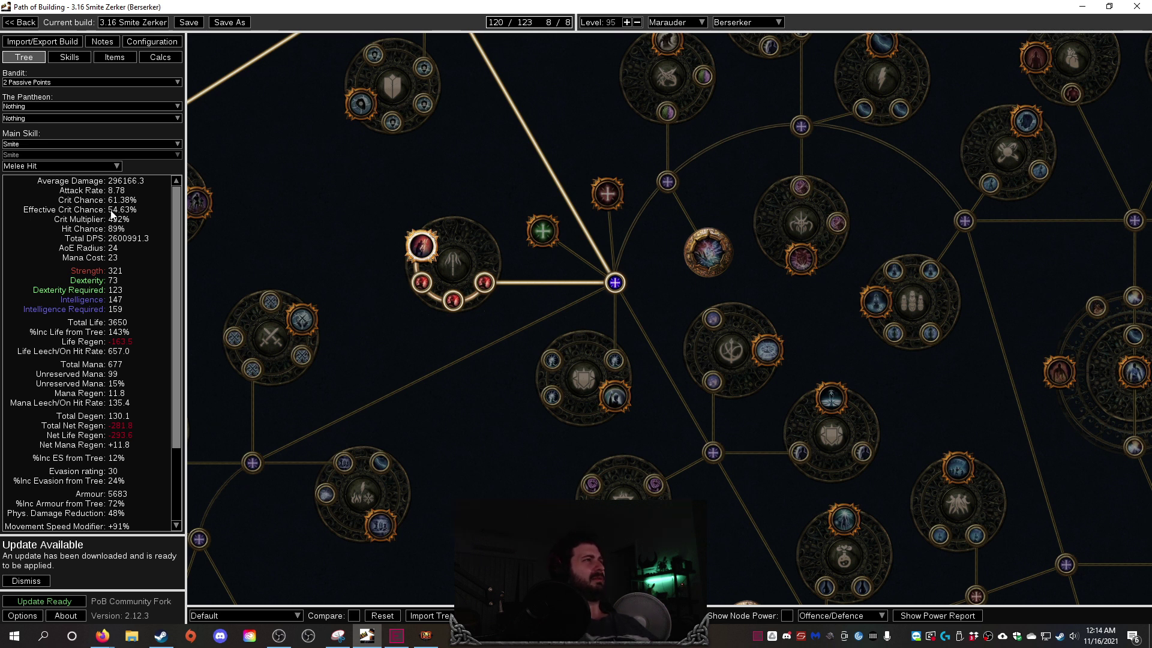
On the Items page, read tooltips for the equipped gear, four flasks, and Soul Cut and Phoenix Curio jewels.
left_click(101, 58)
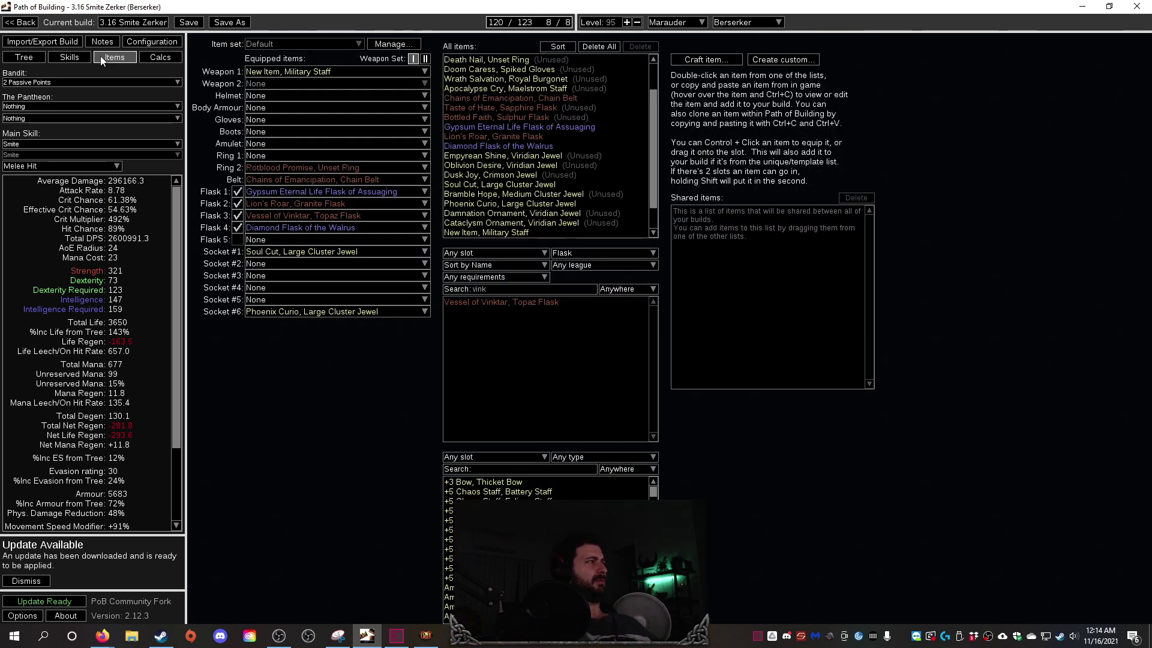
left_click(27, 59)
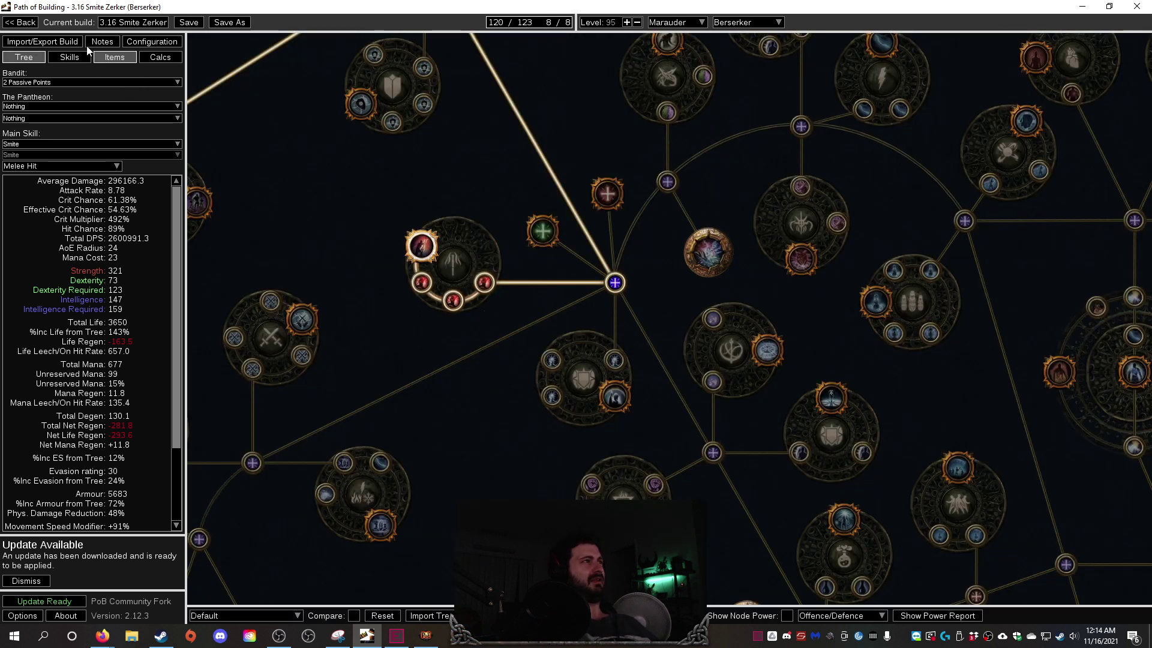
left_click(99, 56)
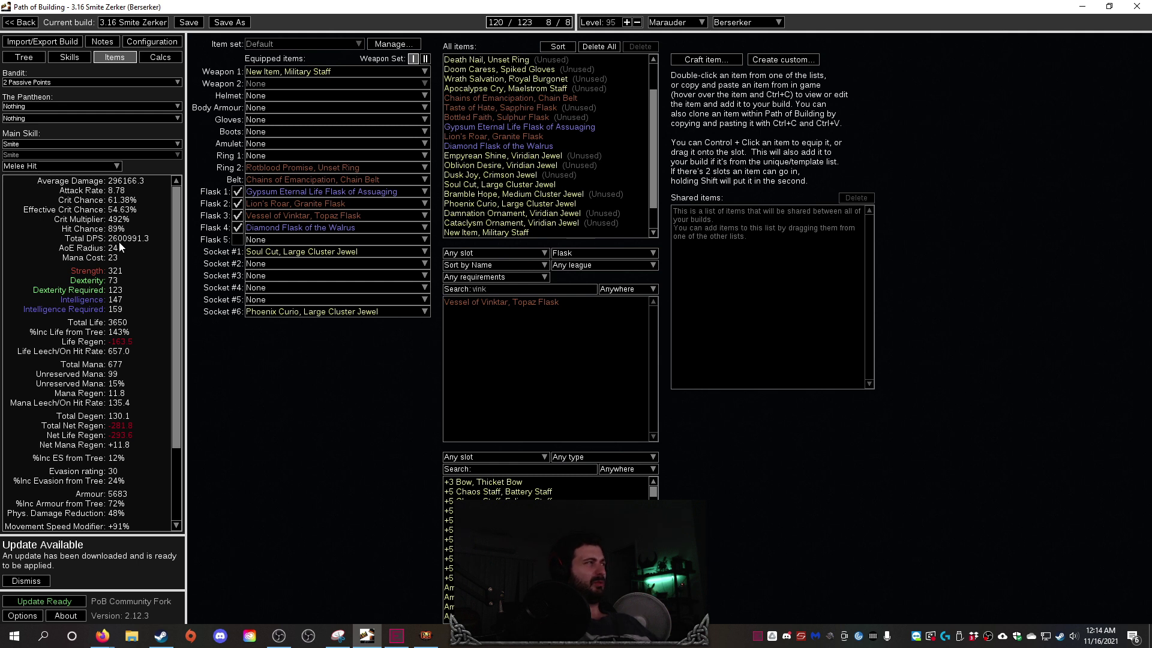
mouse_move(267, 72)
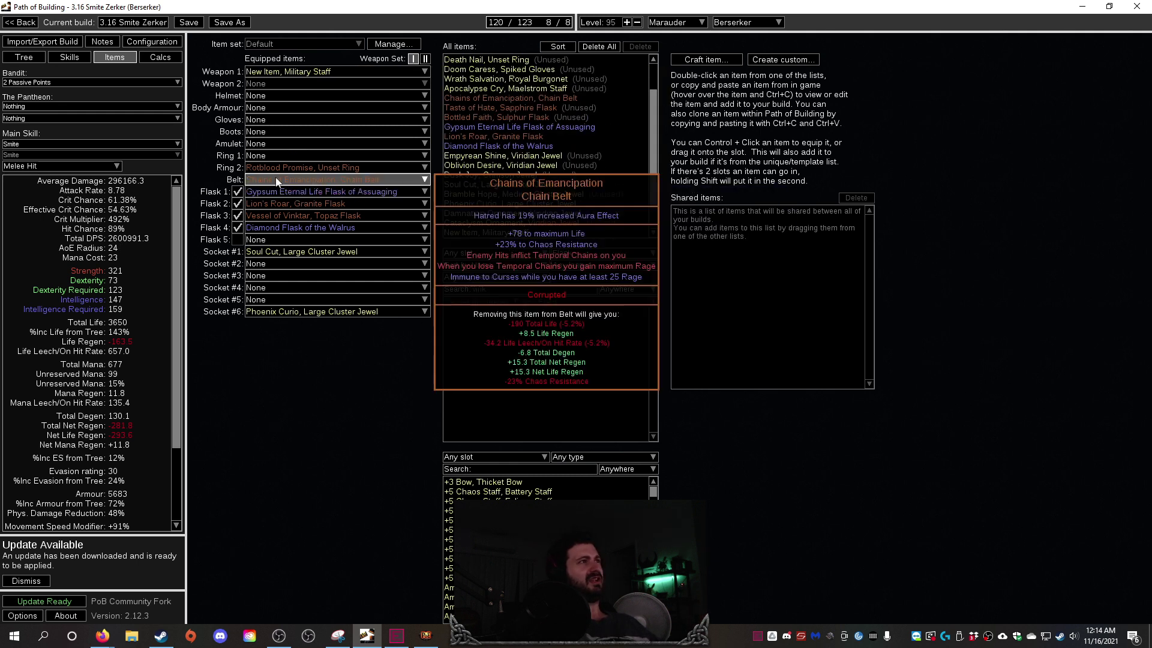
mouse_move(271, 187)
mouse_move(268, 236)
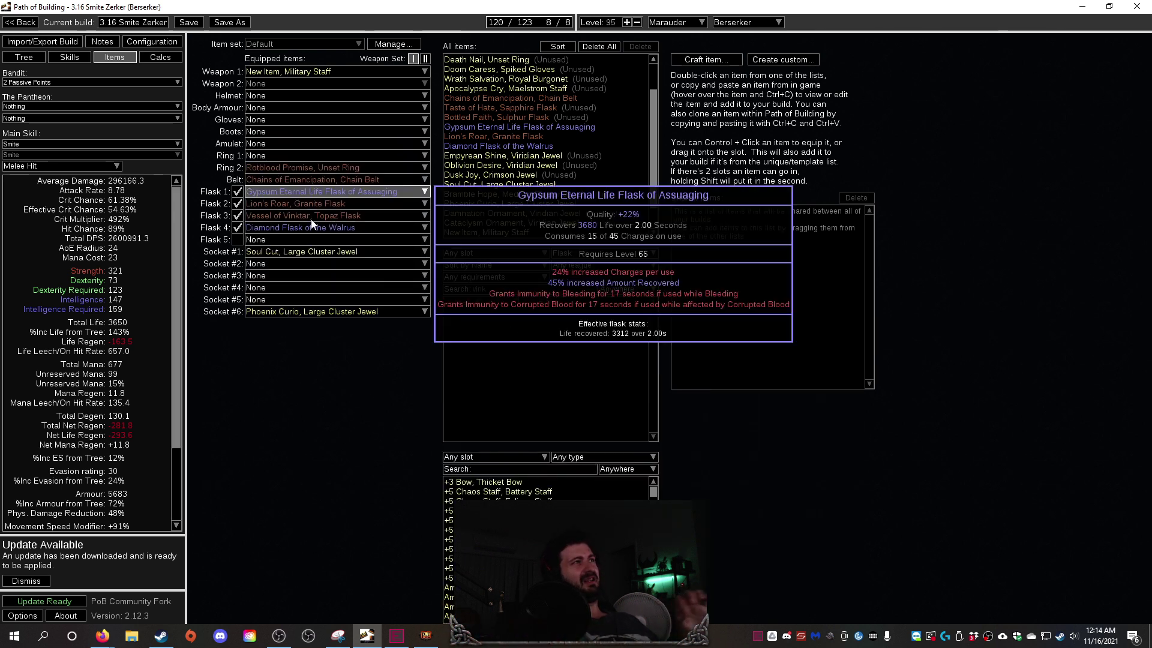
scroll(174, 424, "down", 3)
scroll(122, 324, "up", 3)
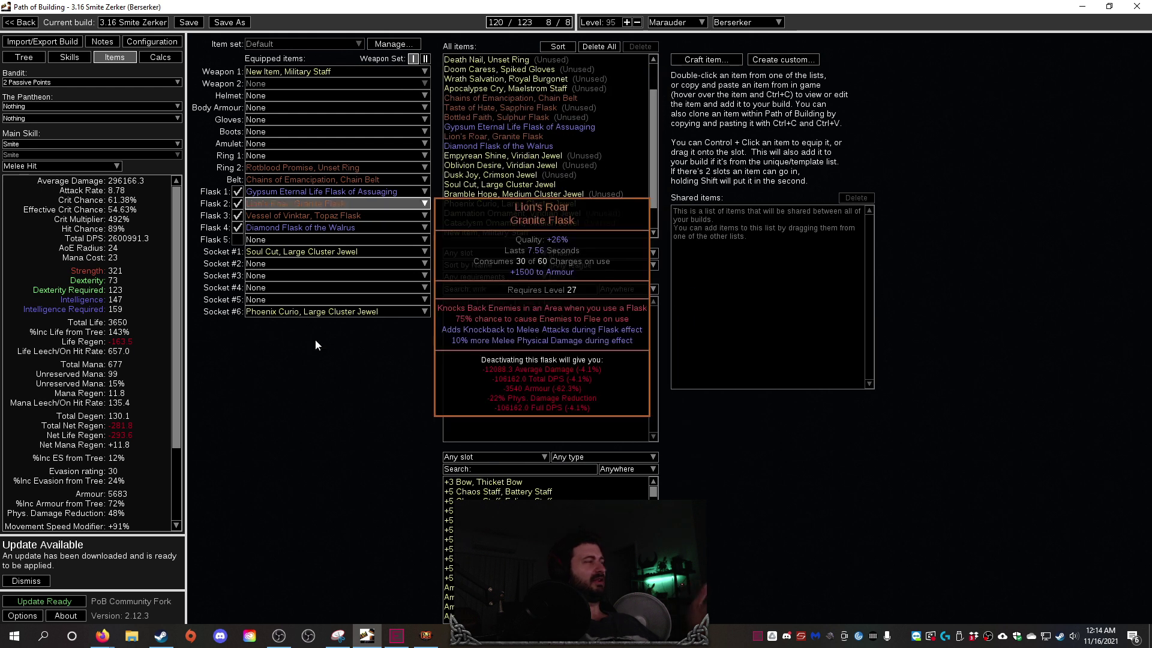
Glance over the passive tree, then bring up the Smite group on the Skills page.
left_click(23, 60)
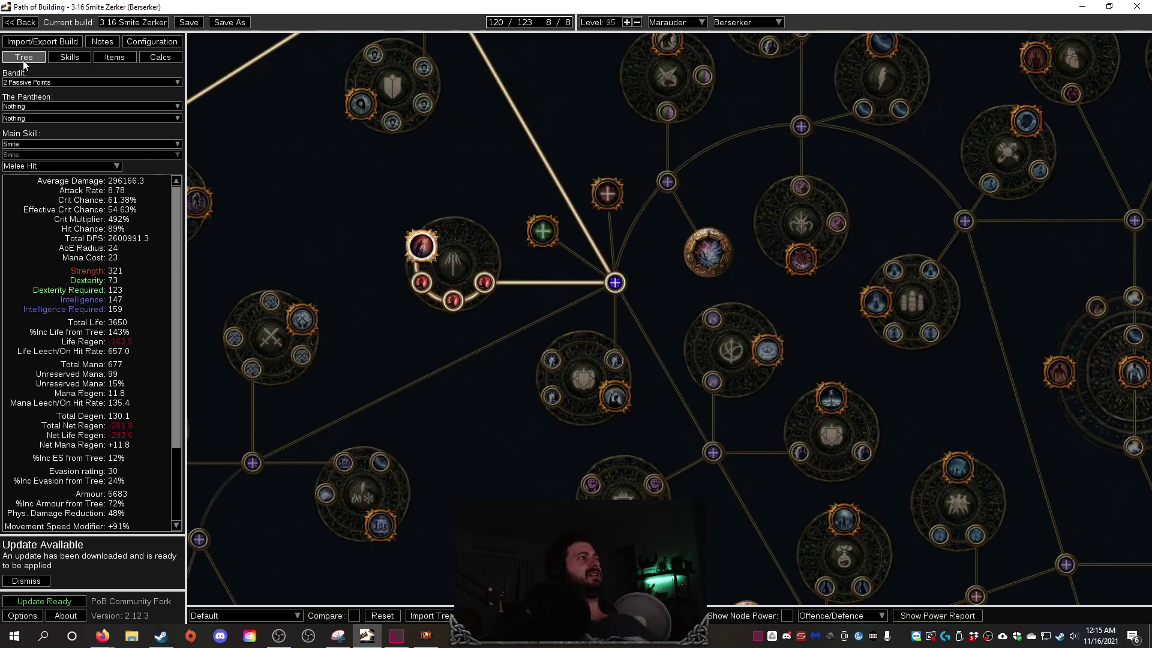
left_click_drag(390, 186, 487, 251)
left_click(114, 57)
left_click(69, 57)
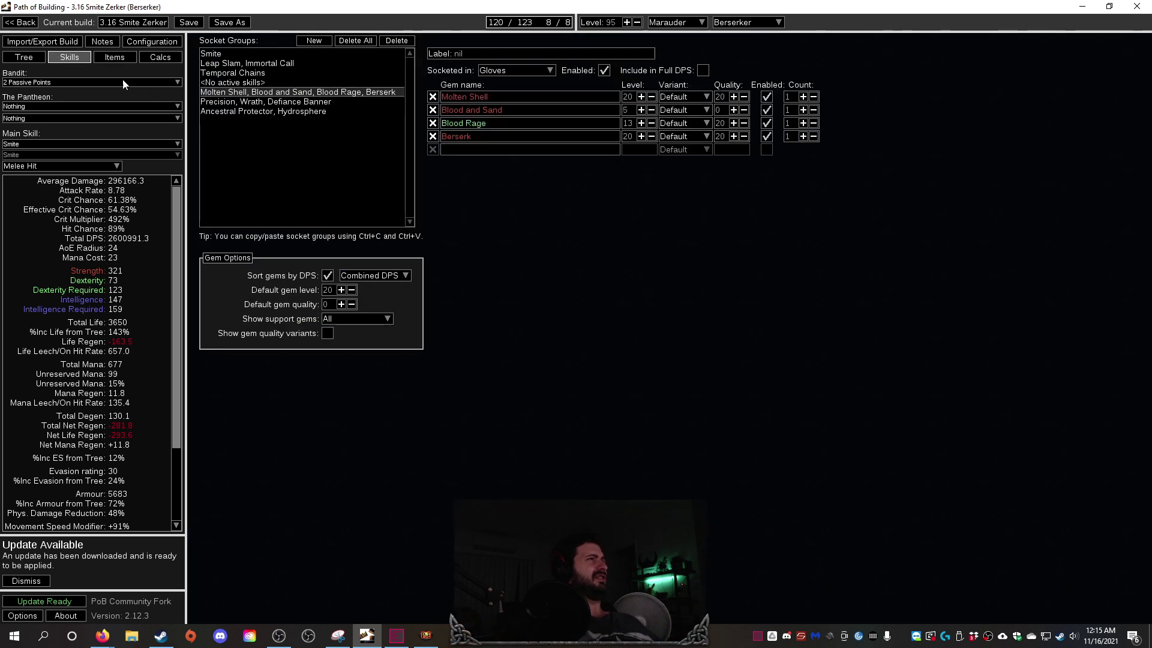
left_click(227, 54)
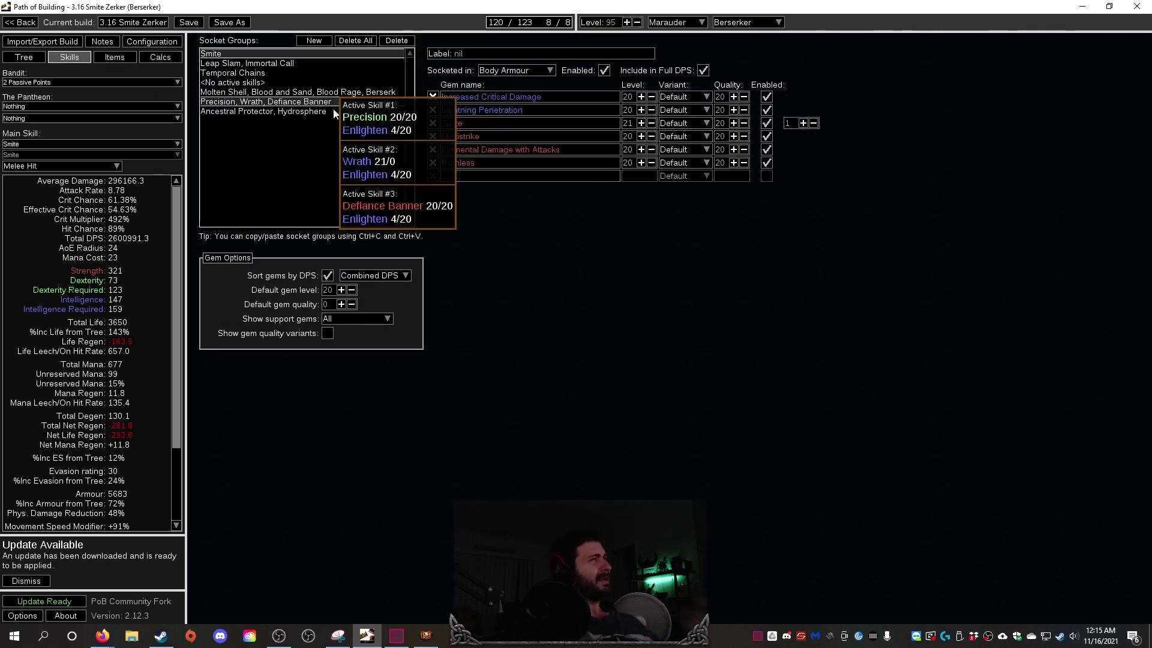
Review the Precision/Wrath/Defiance Banner, Molten Shell, Ancestral Protector/Hydrosphere and Leap Slam/Immortal Call groups, ending on Smite.
left_click(258, 103)
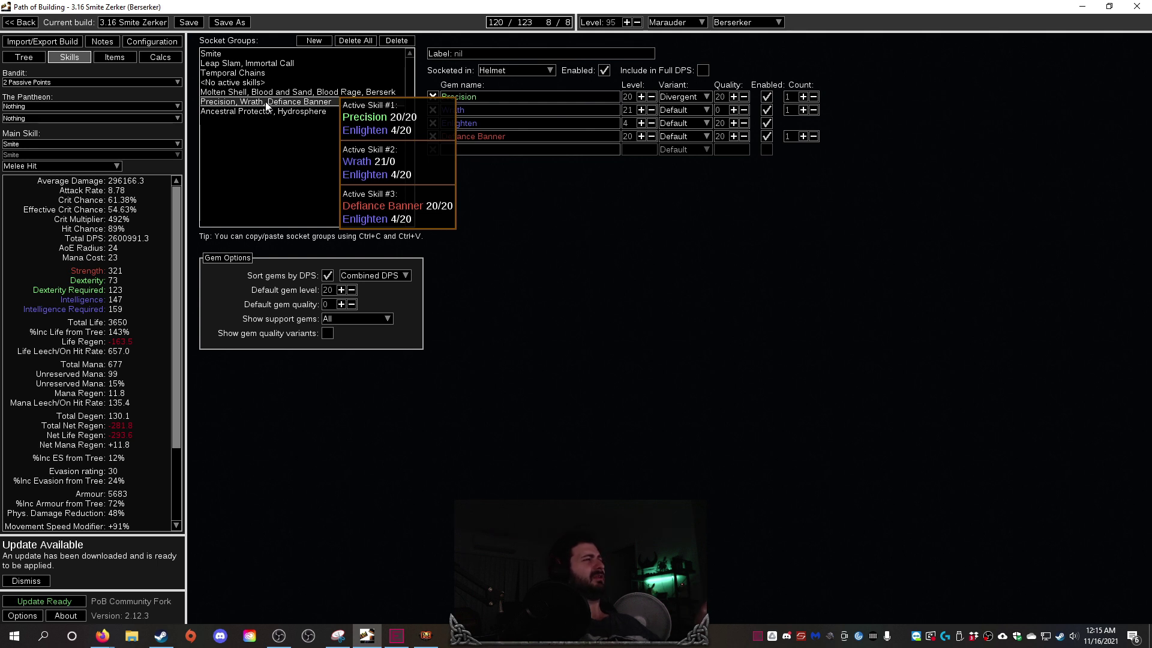
left_click(273, 93)
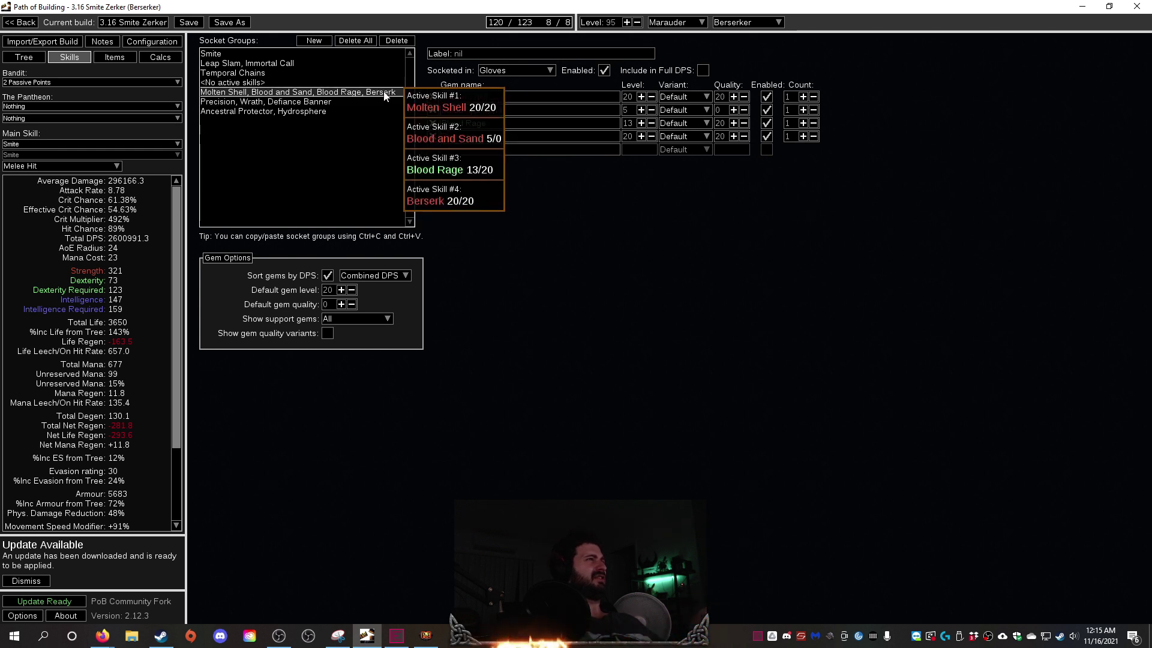
left_click(262, 113)
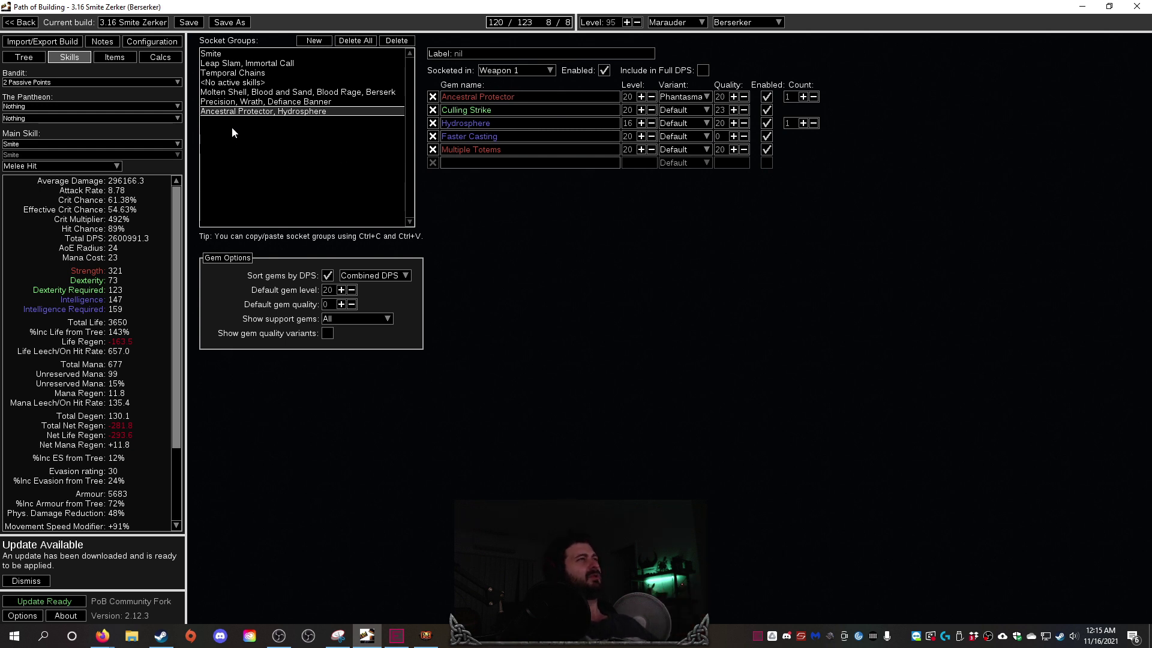
left_click(239, 64)
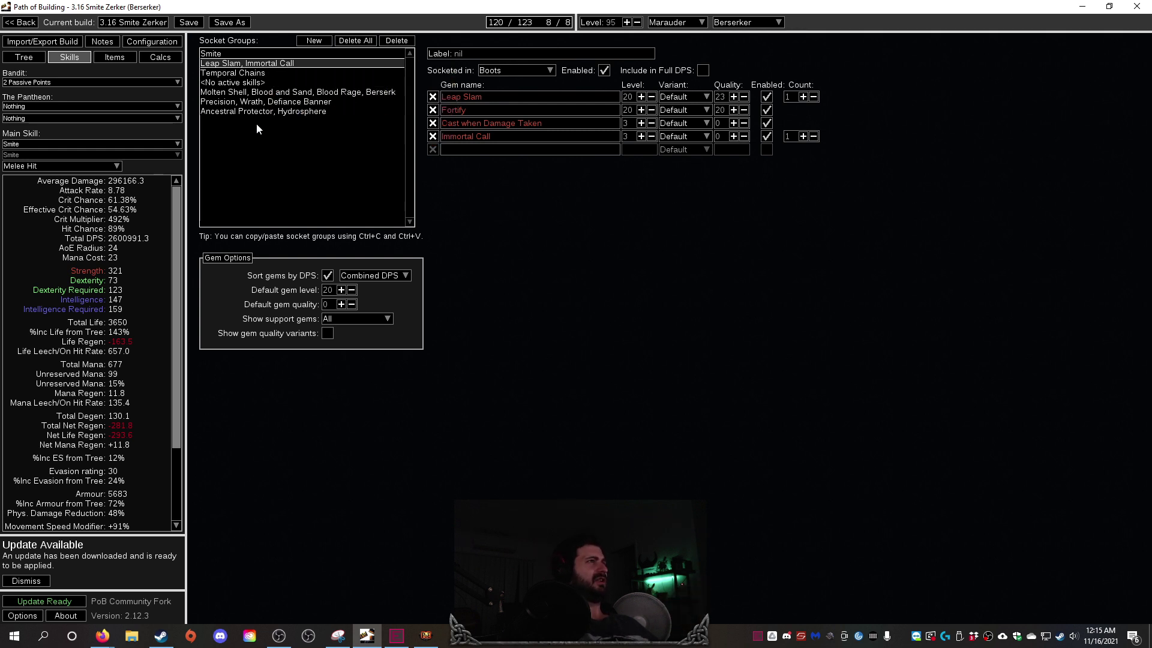
left_click(246, 93)
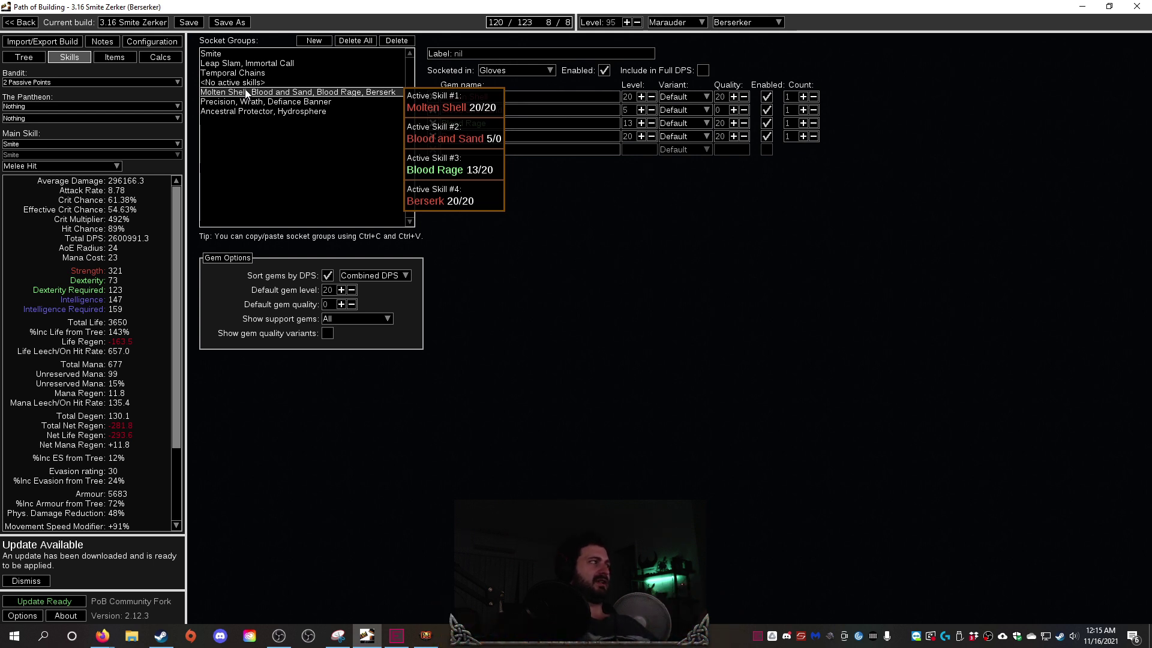
left_click(235, 55)
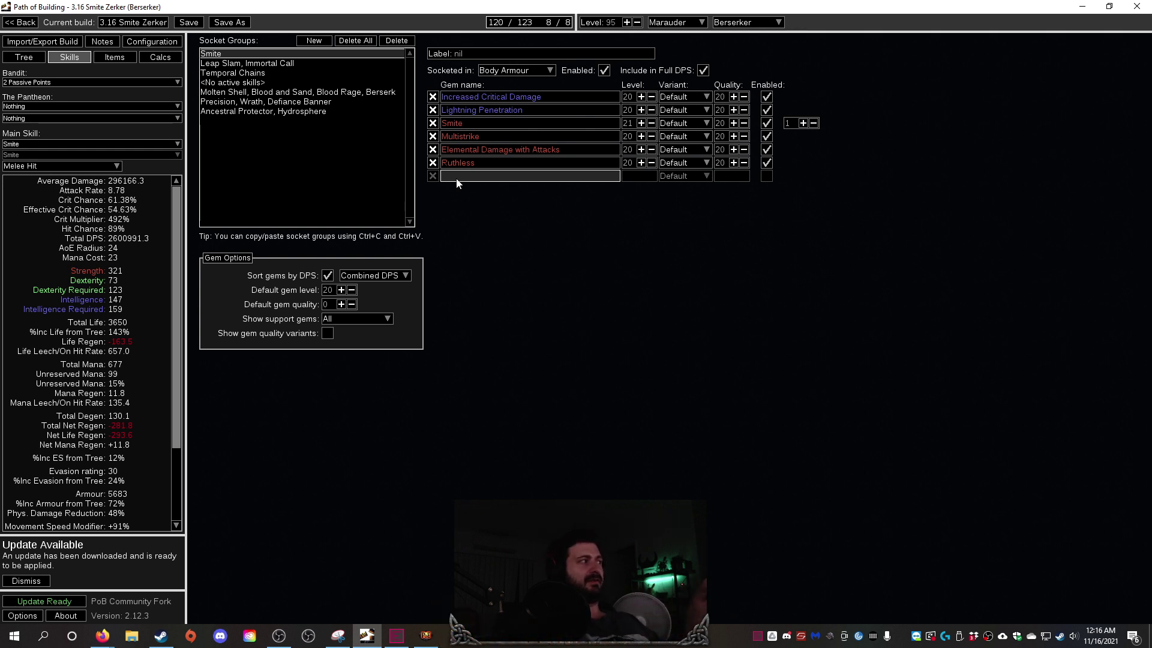
left_click(70, 163)
left_click(99, 184)
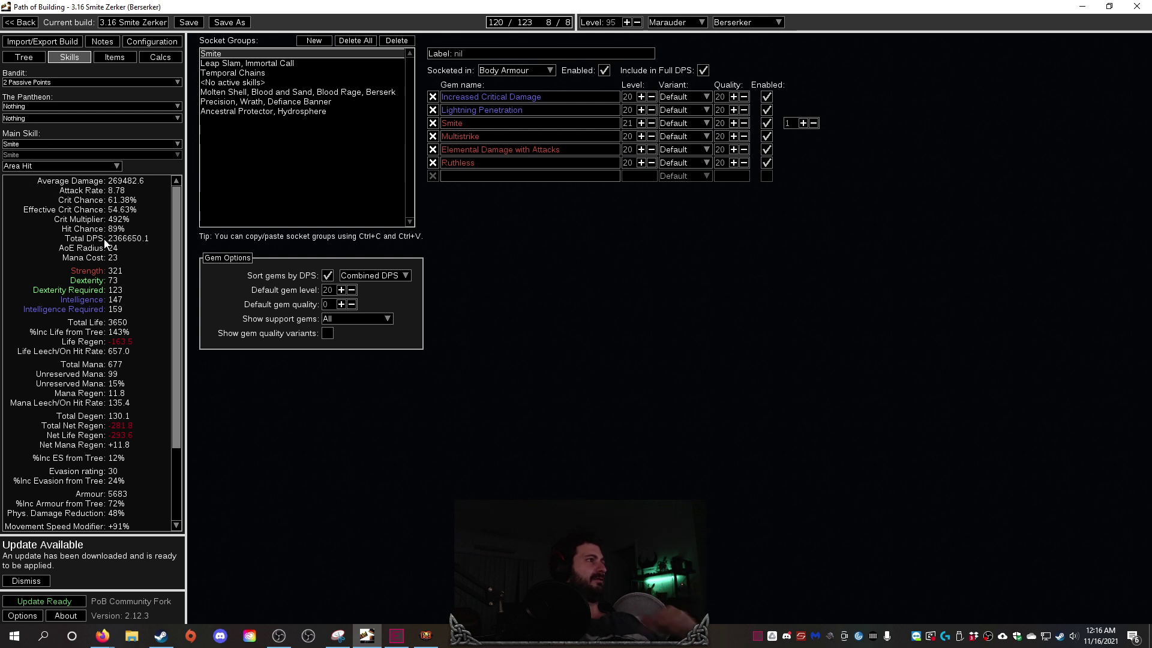
left_click(69, 163)
left_click(32, 178)
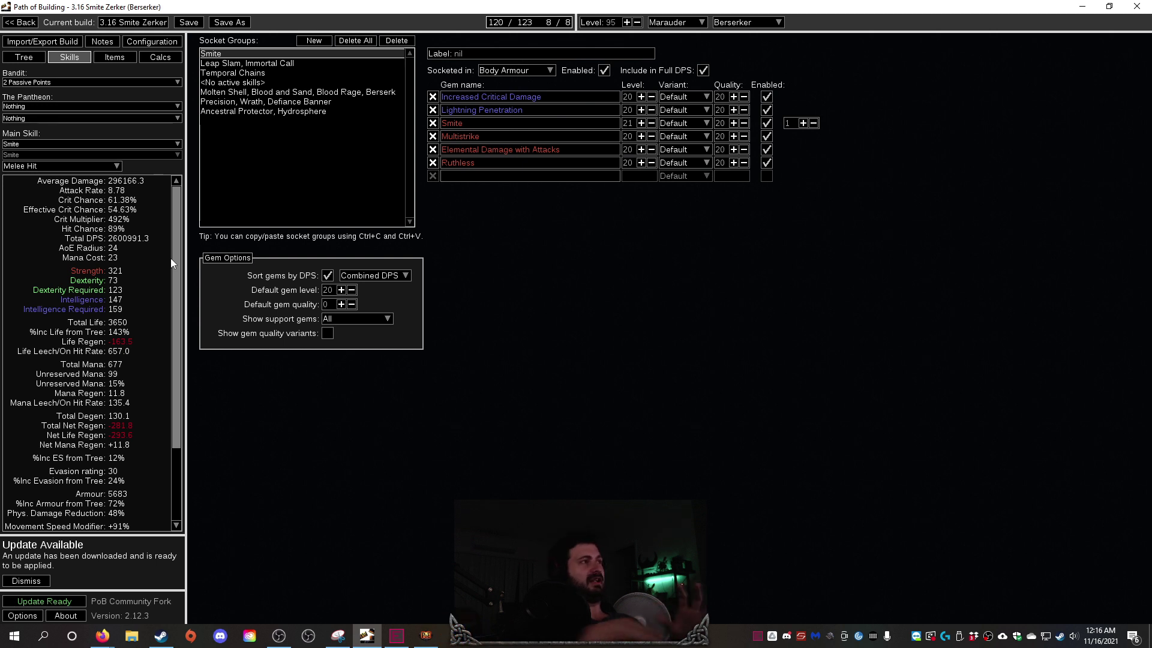
mouse_move(459, 125)
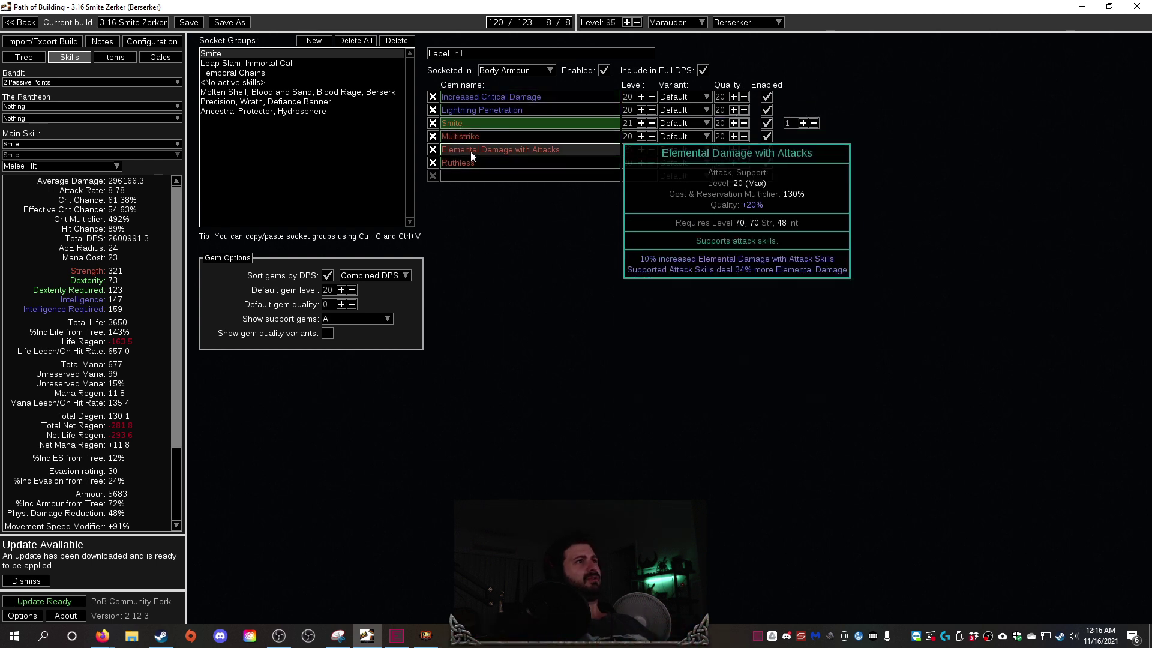
mouse_move(462, 166)
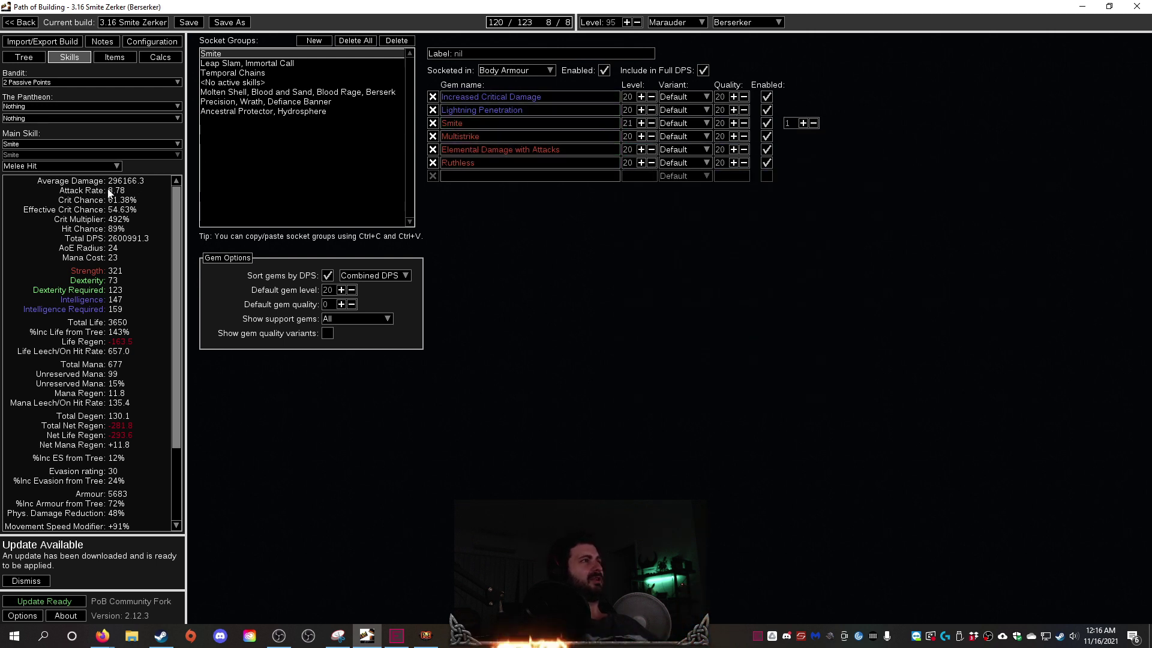
Try Awakened Lightning Penetration in the Smite group, then revert to regular Lightning Penetration.
left_click(461, 110)
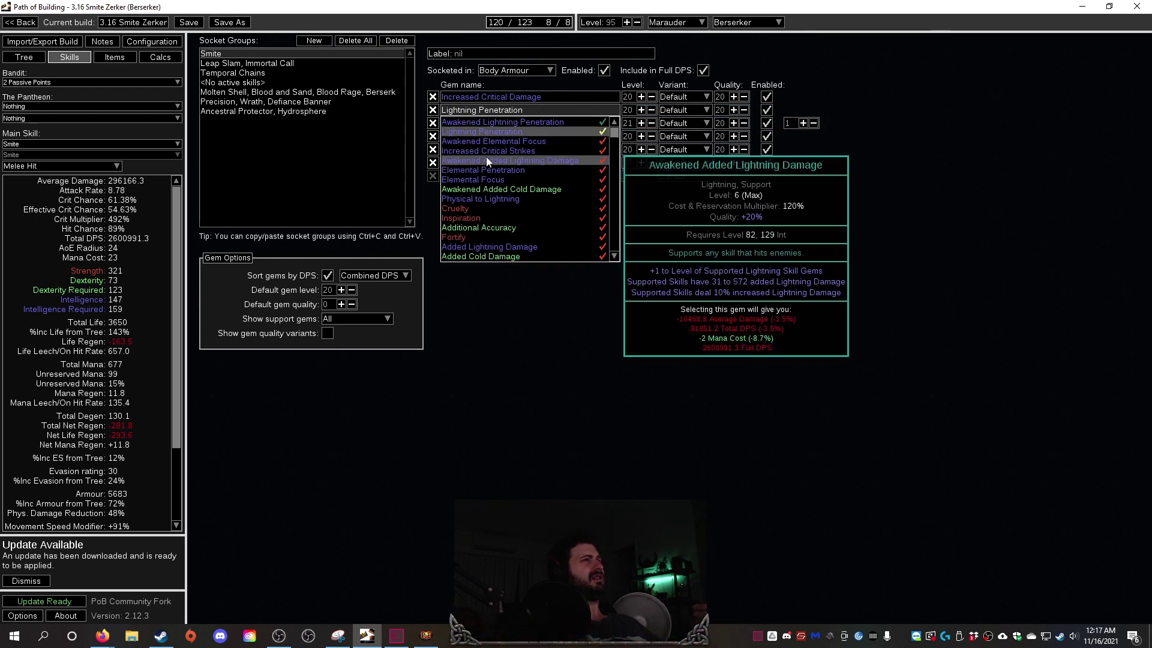
left_click(488, 122)
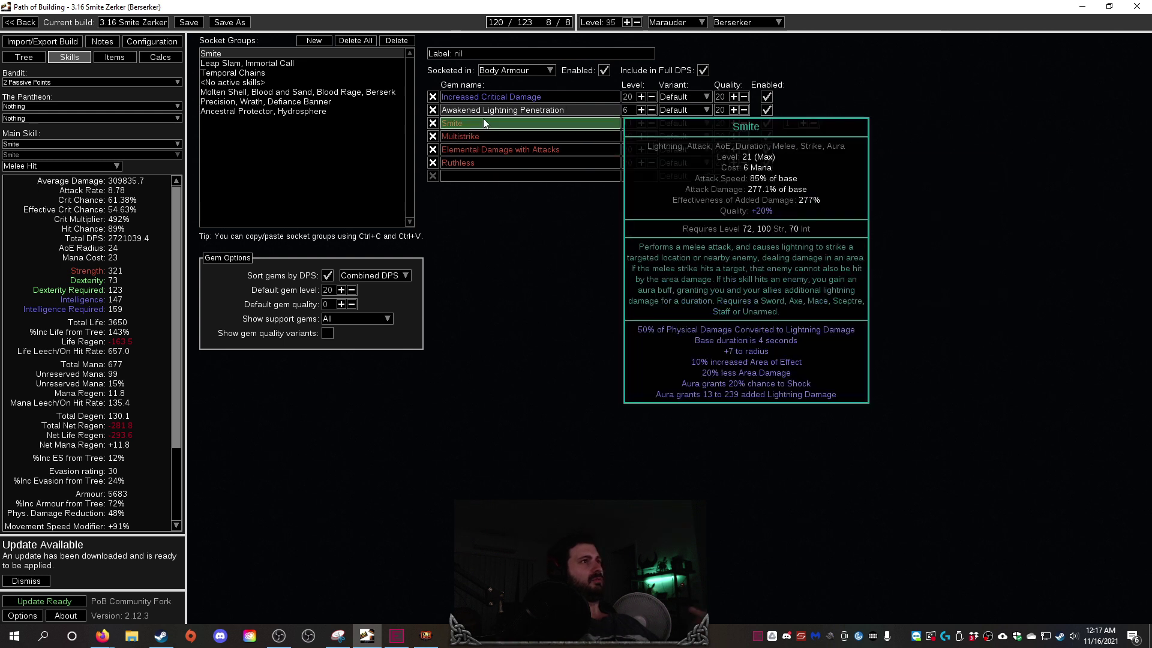
left_click(575, 308)
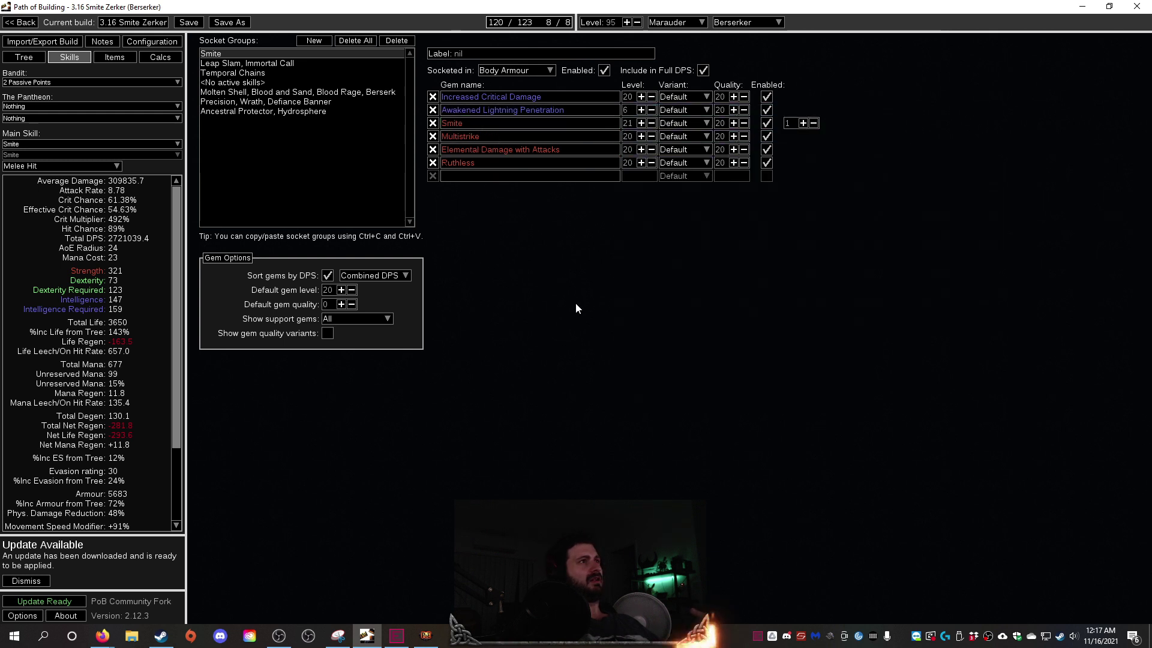
left_click(483, 111)
left_click(482, 131)
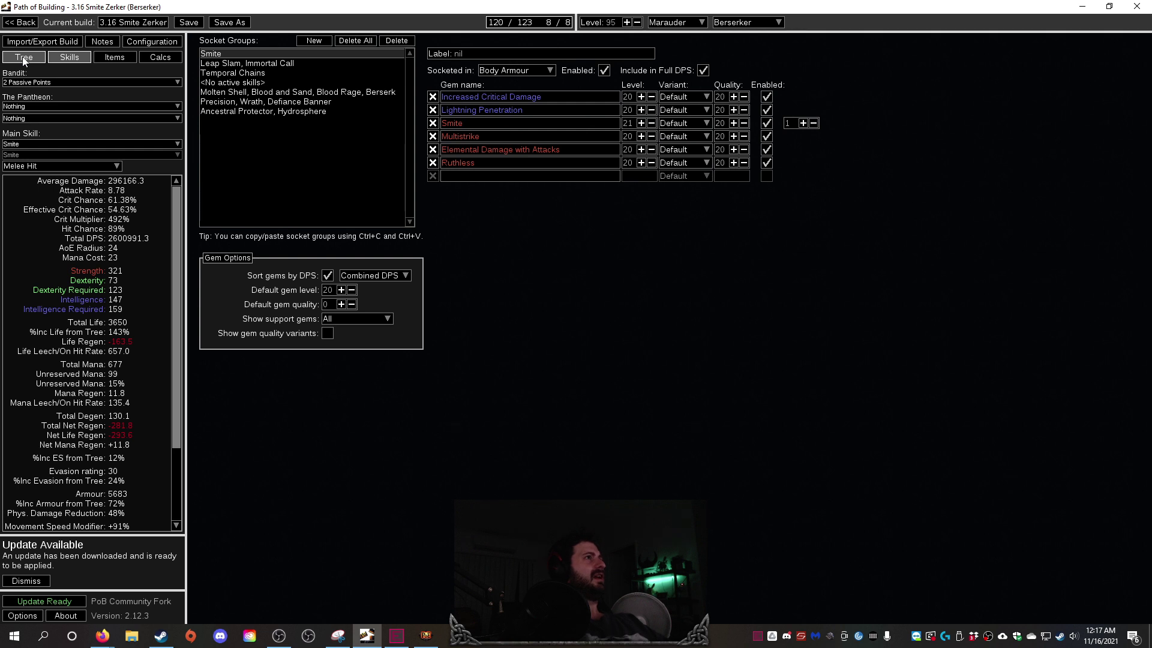
mouse_move(447, 112)
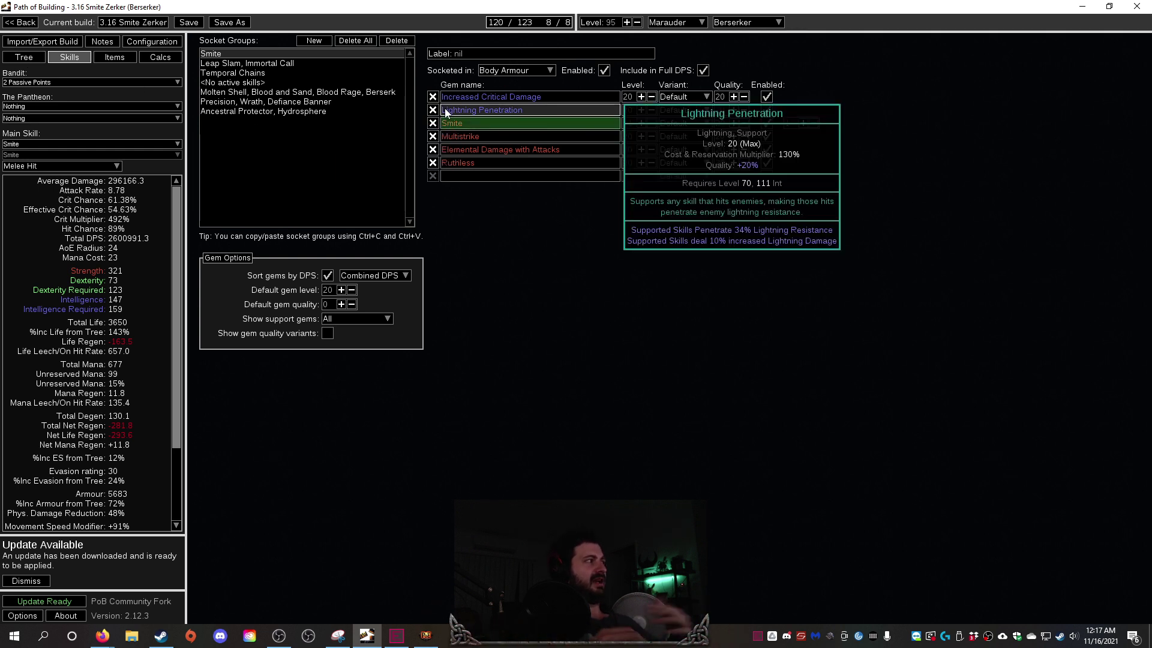
Pick a new effect on the Attack Mastery node near the Berserker area, raising total DPS to 2,860,040.9.
left_click(23, 57)
left_click_drag(632, 417, 602, 214)
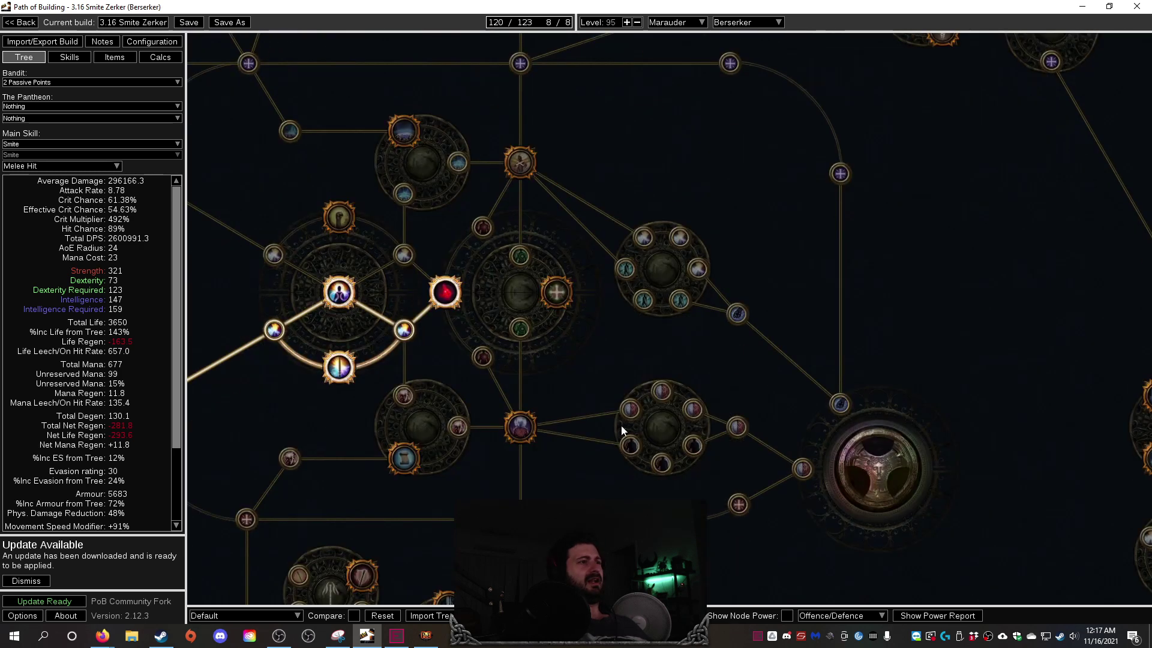
left_click_drag(609, 290, 620, 72)
scroll(636, 419, "down", 3)
left_click_drag(757, 308, 652, 451)
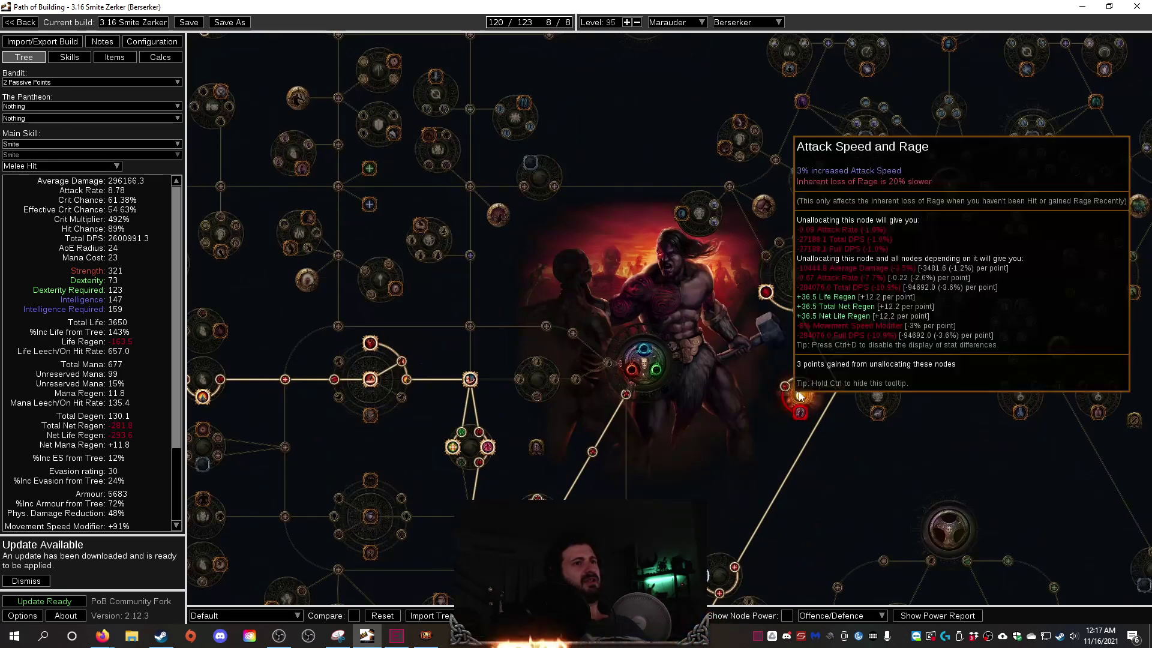
mouse_move(800, 396)
left_click(801, 396)
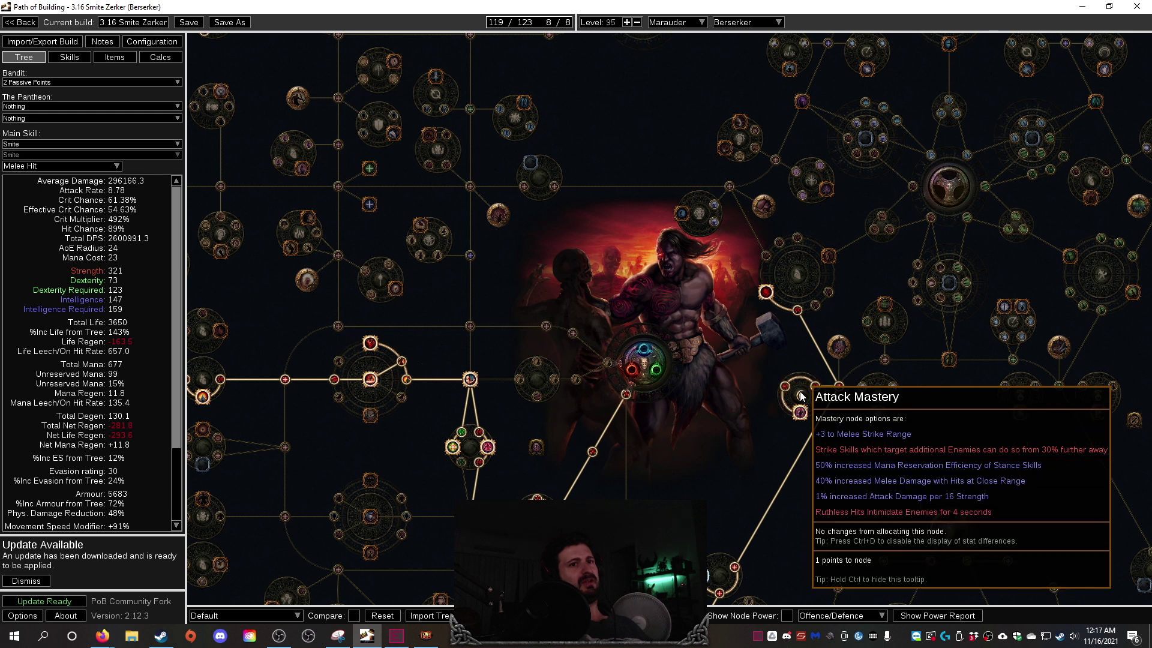
left_click(801, 396)
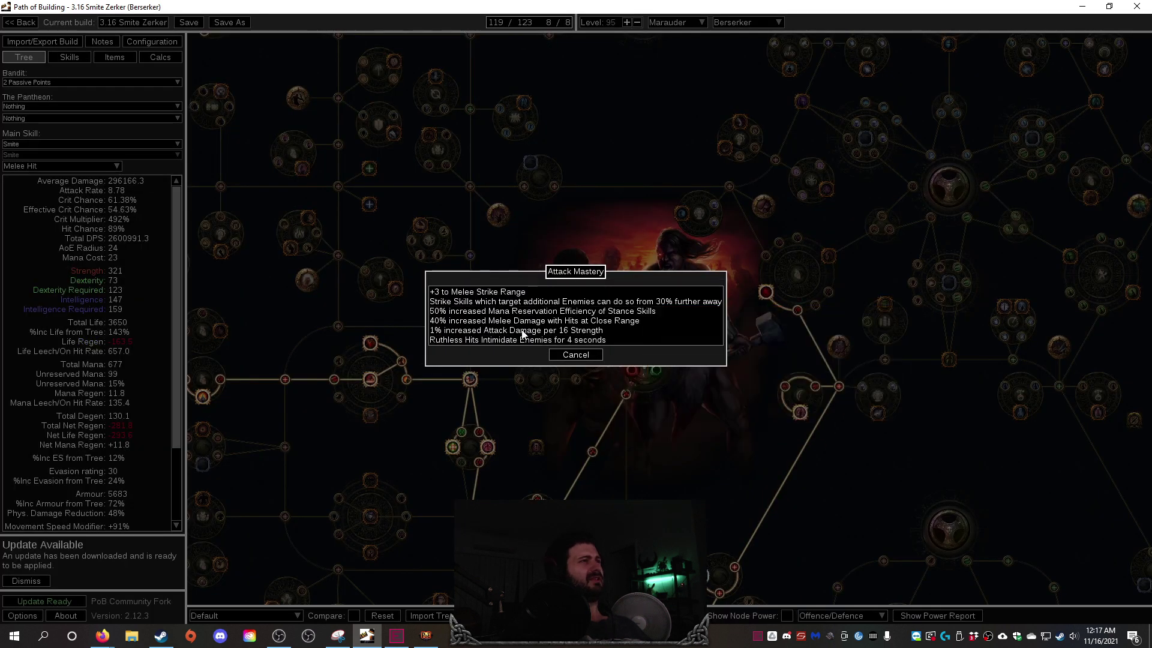
left_click(565, 358)
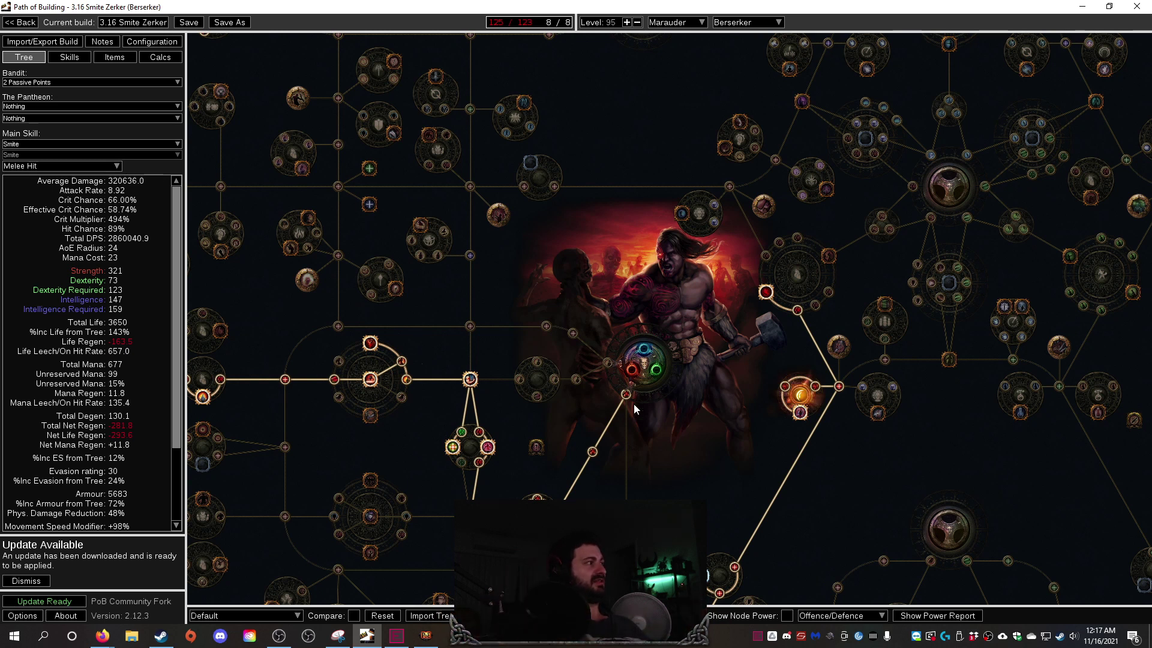
left_click_drag(678, 454, 721, 275)
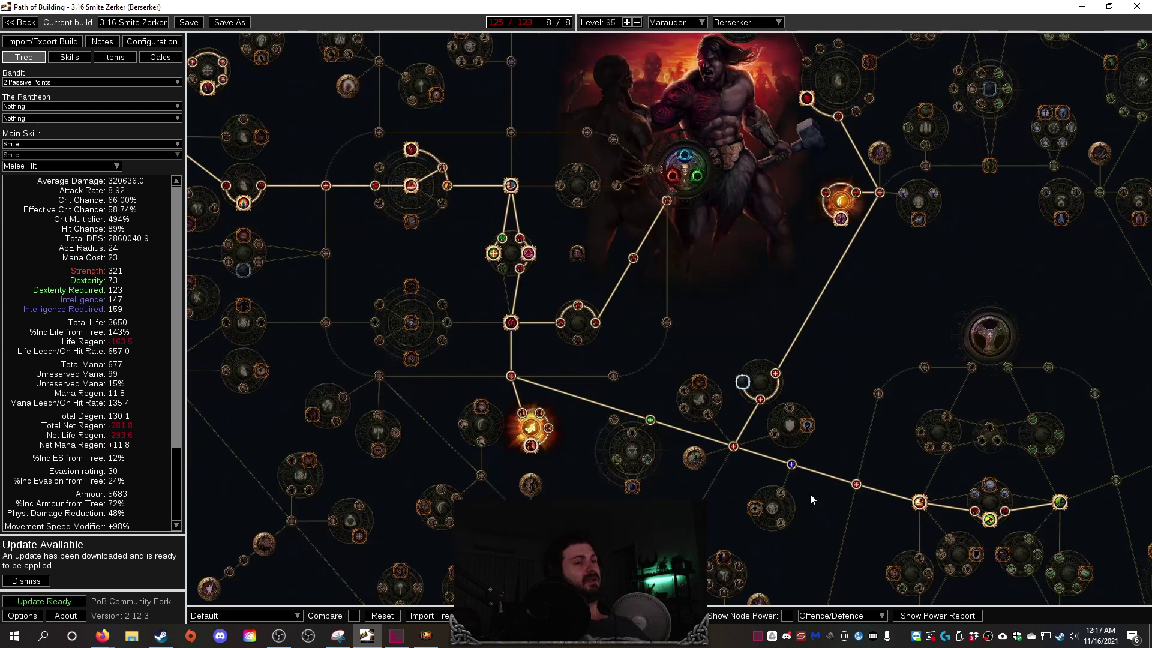